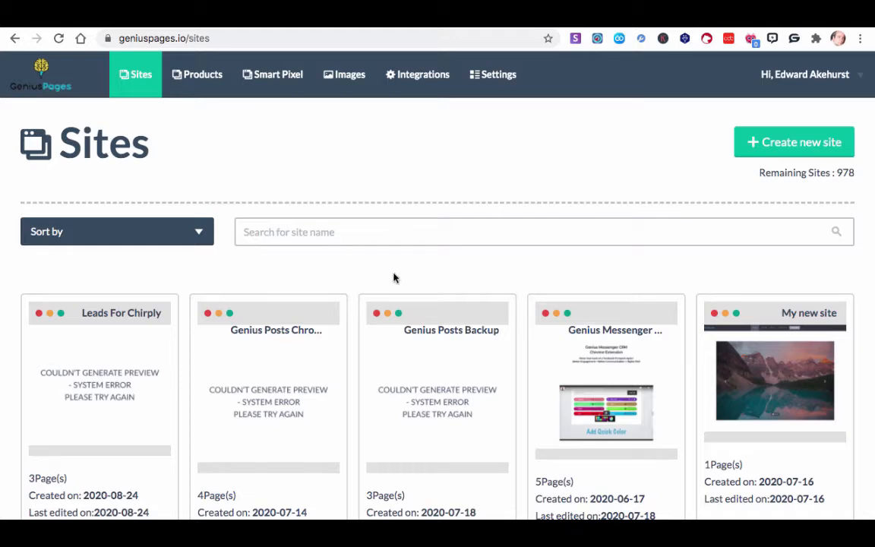
Step: Open the Leads For Chirply site and review its index page from the headline through to the 1,000 Leads offer
{"action": "left_click", "coordinate": [93, 382]}
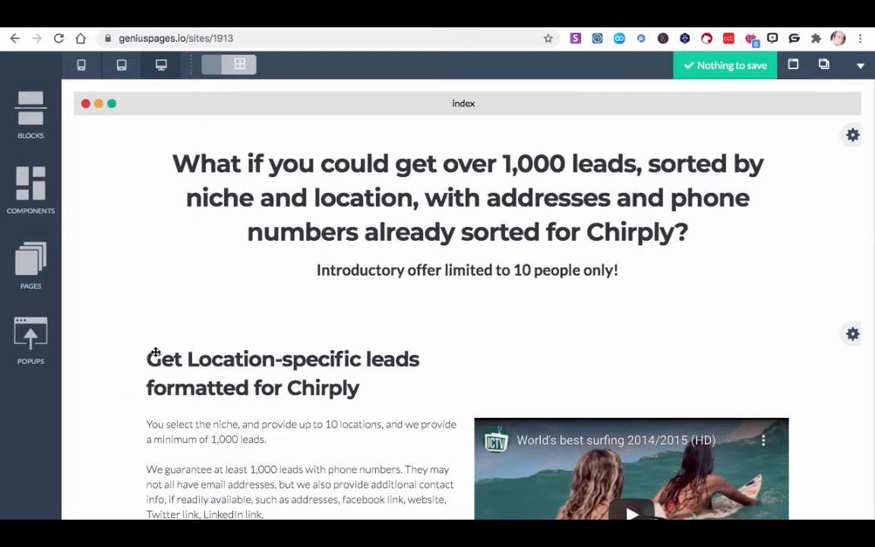
{"action": "scroll", "coordinate": [154, 352], "scroll_direction": "down", "scroll_amount": 5}
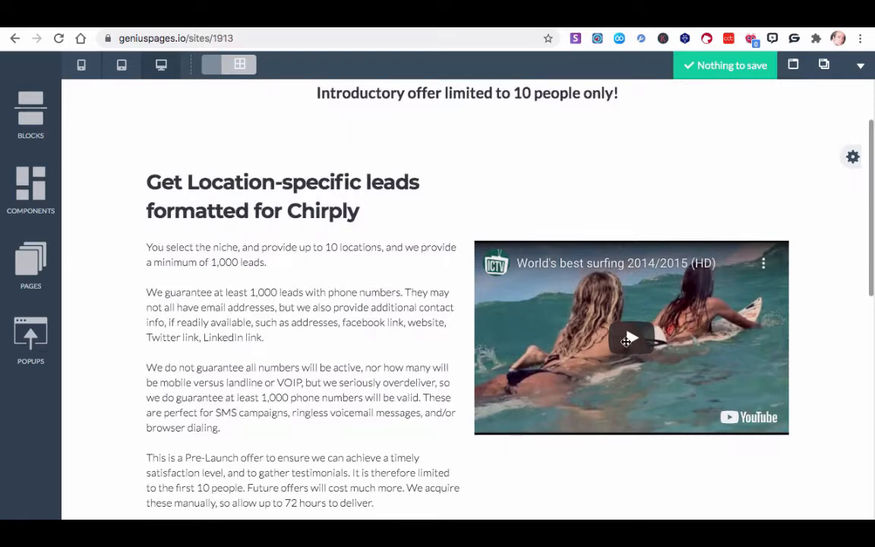
{"action": "scroll", "coordinate": [347, 367], "scroll_direction": "down", "scroll_amount": 4}
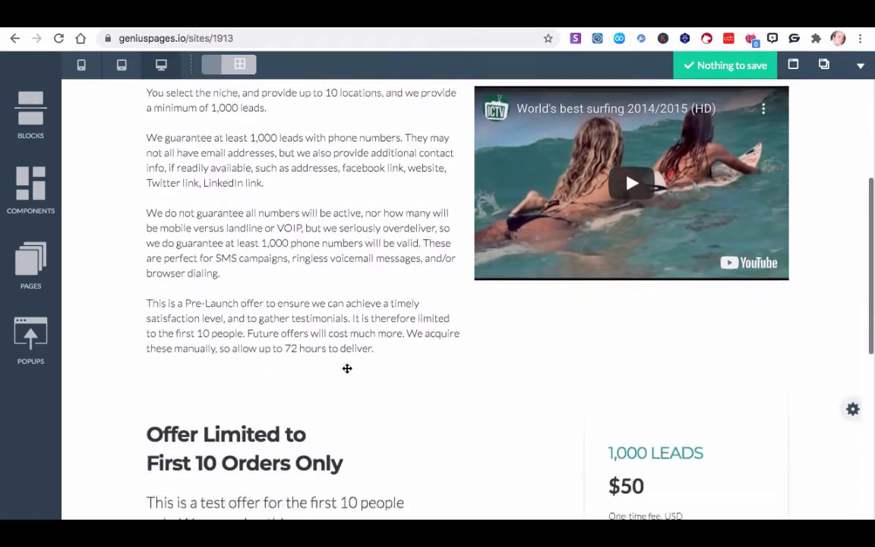
{"action": "scroll", "coordinate": [347, 368], "scroll_direction": "down", "scroll_amount": 5}
{"action": "scroll", "coordinate": [347, 368], "scroll_direction": "down", "scroll_amount": 1}
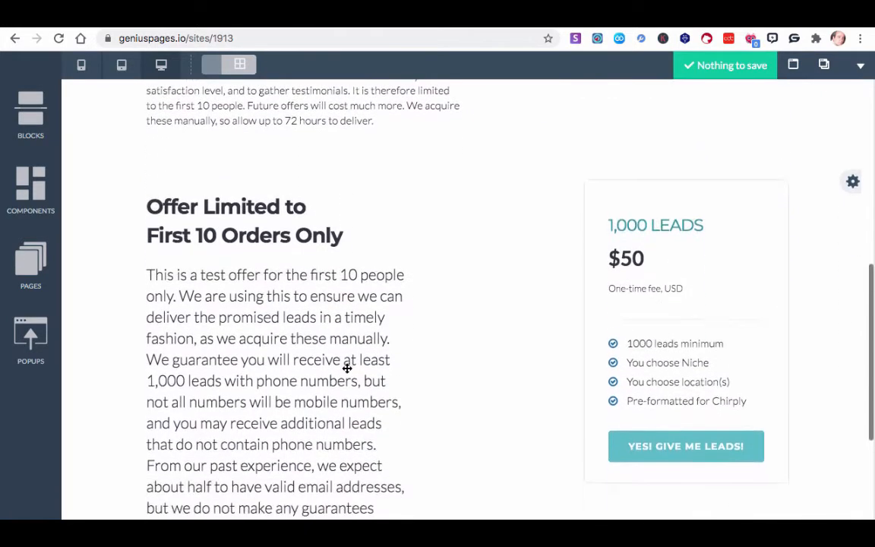
{"action": "scroll", "coordinate": [347, 368], "scroll_direction": "down", "scroll_amount": 1}
{"action": "scroll", "coordinate": [347, 368], "scroll_direction": "down", "scroll_amount": 2}
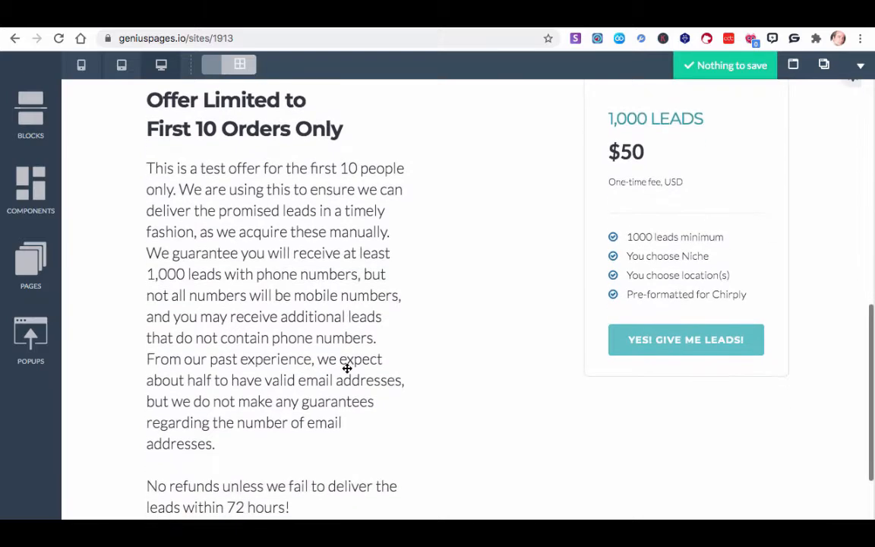
{"action": "scroll", "coordinate": [347, 368], "scroll_direction": "up", "scroll_amount": 2}
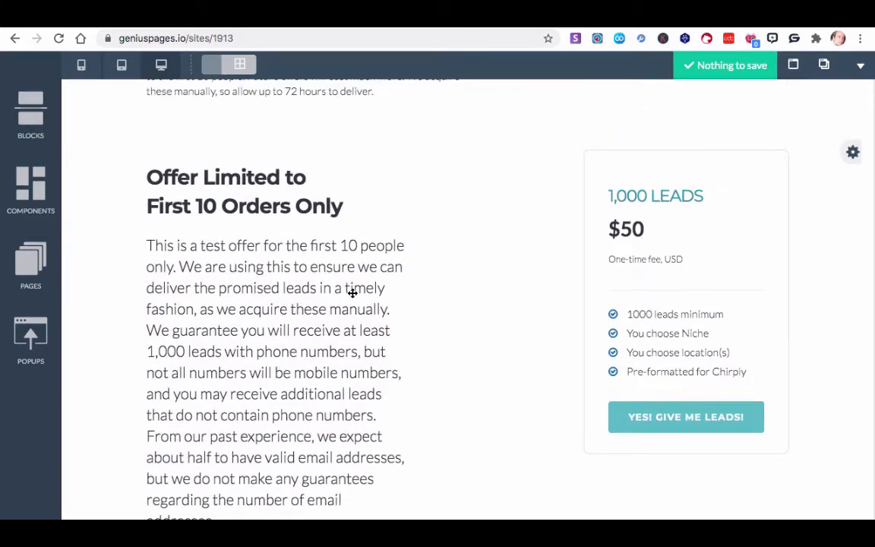
{"action": "scroll", "coordinate": [382, 290], "scroll_direction": "up", "scroll_amount": 10}
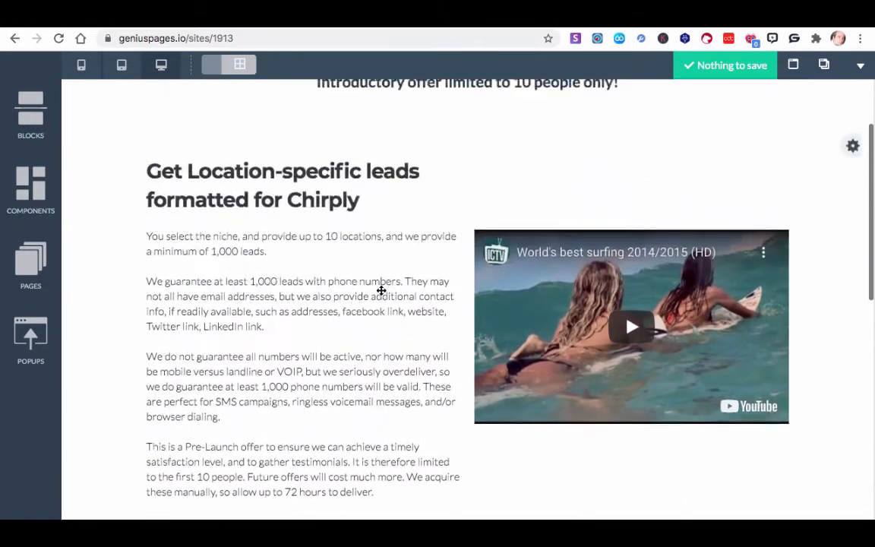
{"action": "scroll", "coordinate": [381, 290], "scroll_direction": "up", "scroll_amount": 2}
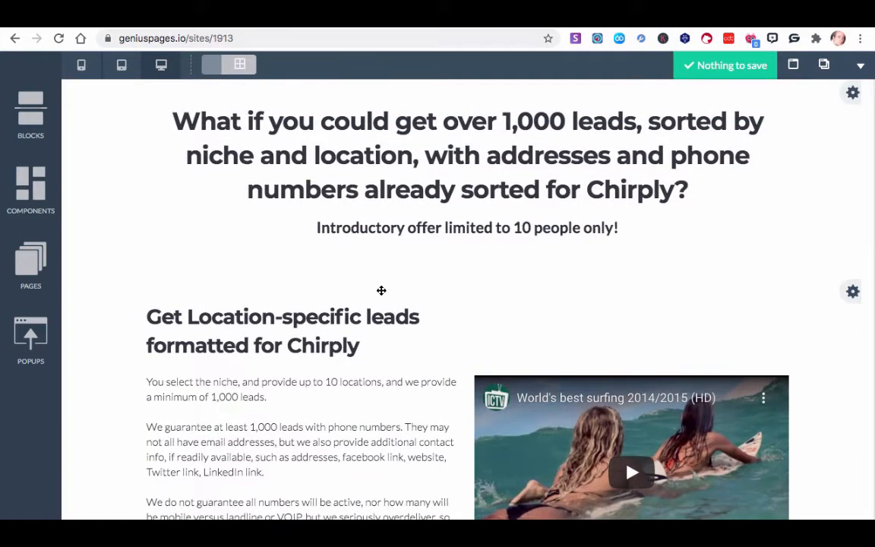
{"action": "scroll", "coordinate": [381, 291], "scroll_direction": "down", "scroll_amount": 4}
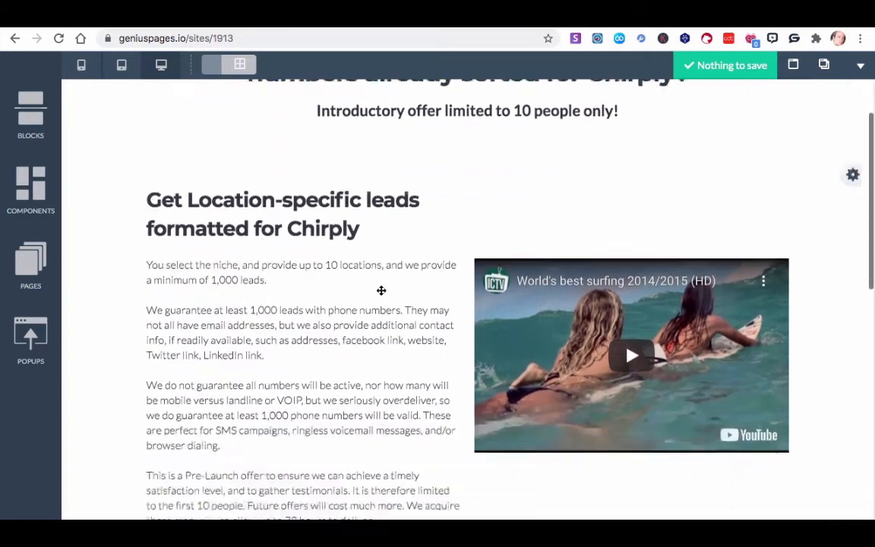
{"action": "scroll", "coordinate": [434, 330], "scroll_direction": "down", "scroll_amount": 11}
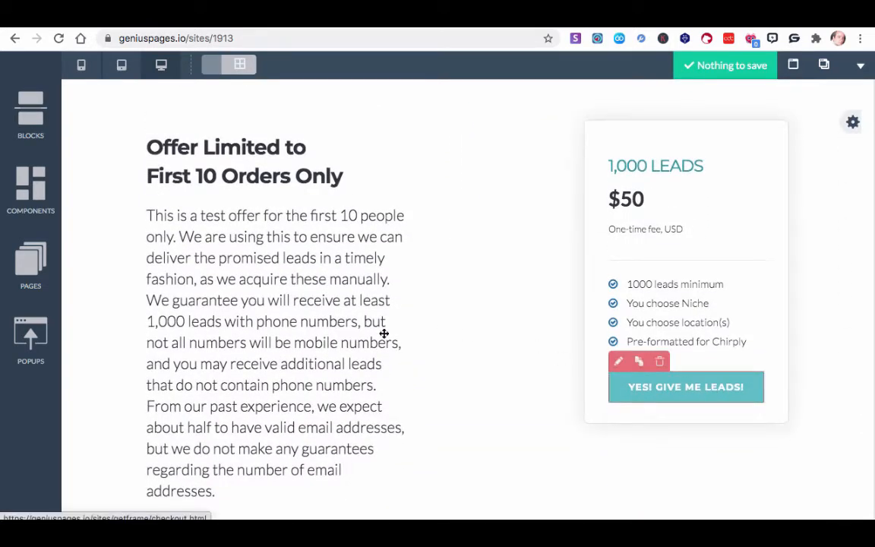
Step: Switch to the site's checkout page for editing and close the page list
{"action": "left_click", "coordinate": [30, 262]}
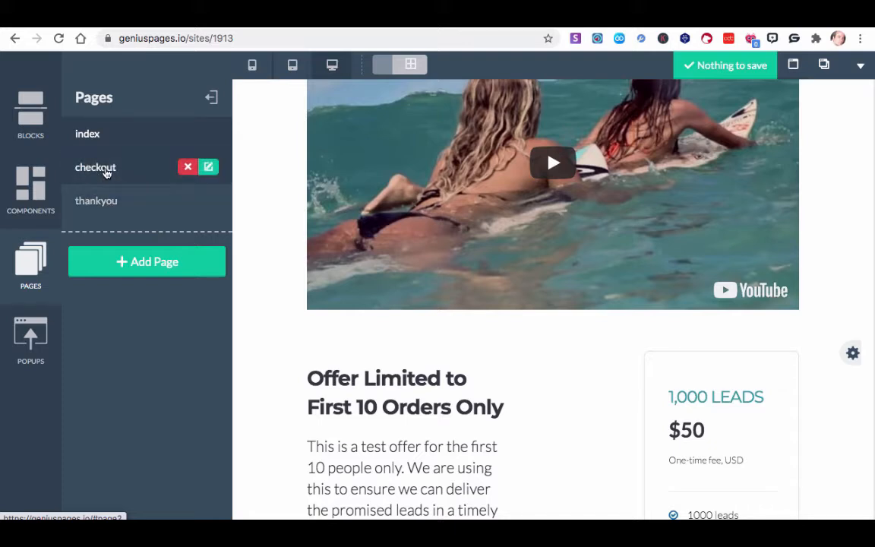
{"action": "left_click", "coordinate": [106, 173]}
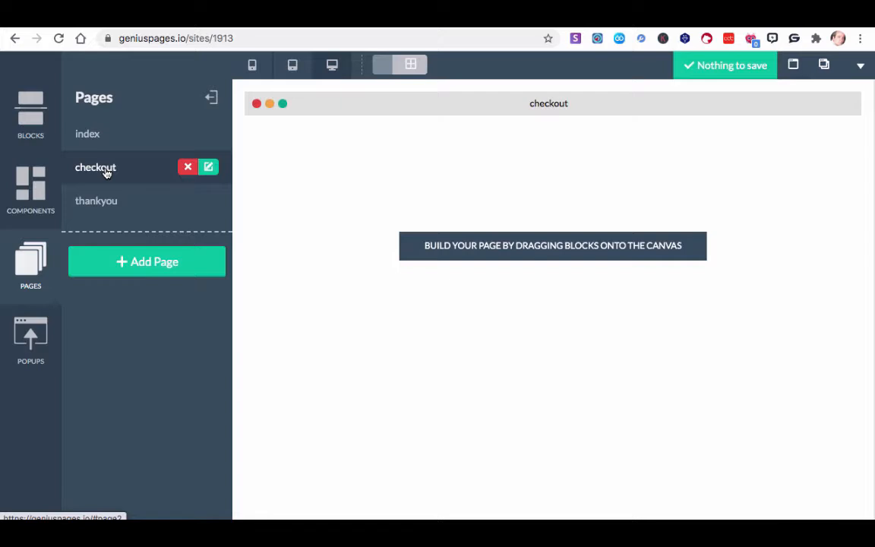
{"action": "left_click", "coordinate": [211, 97]}
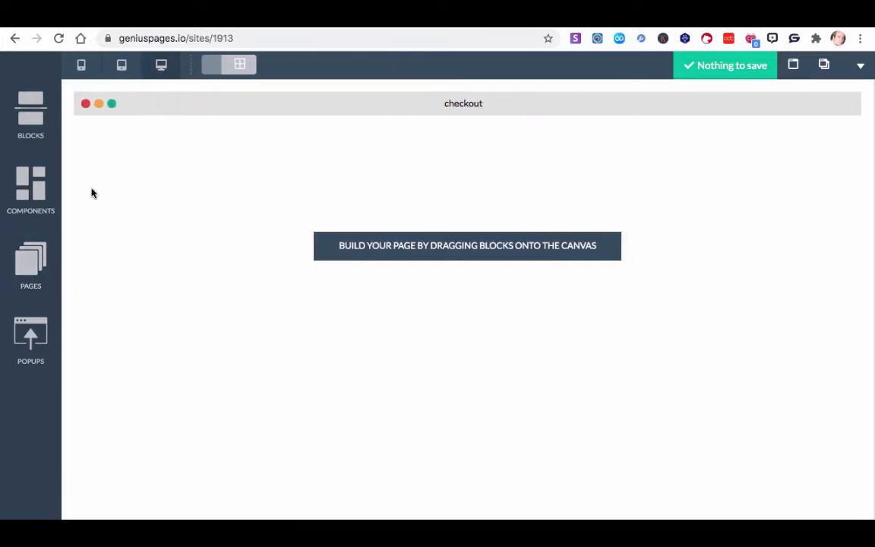
Step: Add the Order block to the empty checkout page and close the block library
{"action": "left_click", "coordinate": [32, 122]}
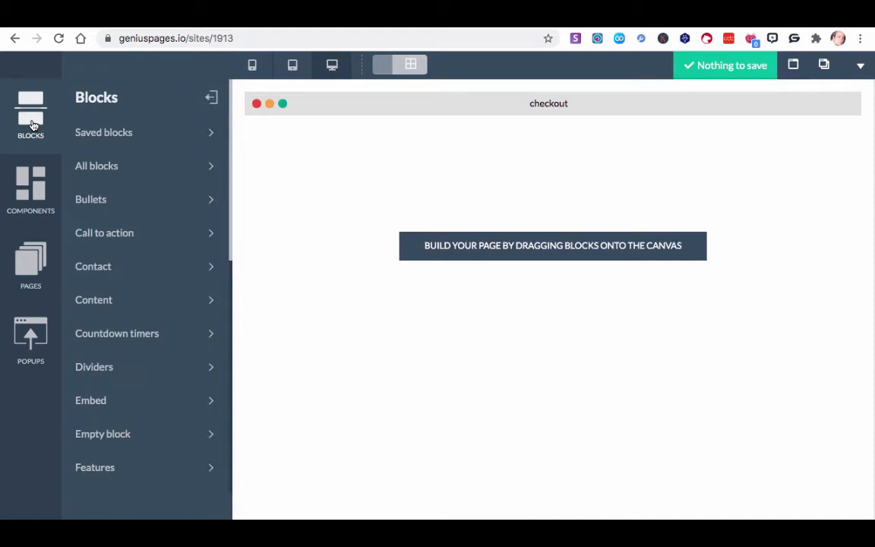
{"action": "scroll", "coordinate": [112, 266], "scroll_direction": "down", "scroll_amount": 6}
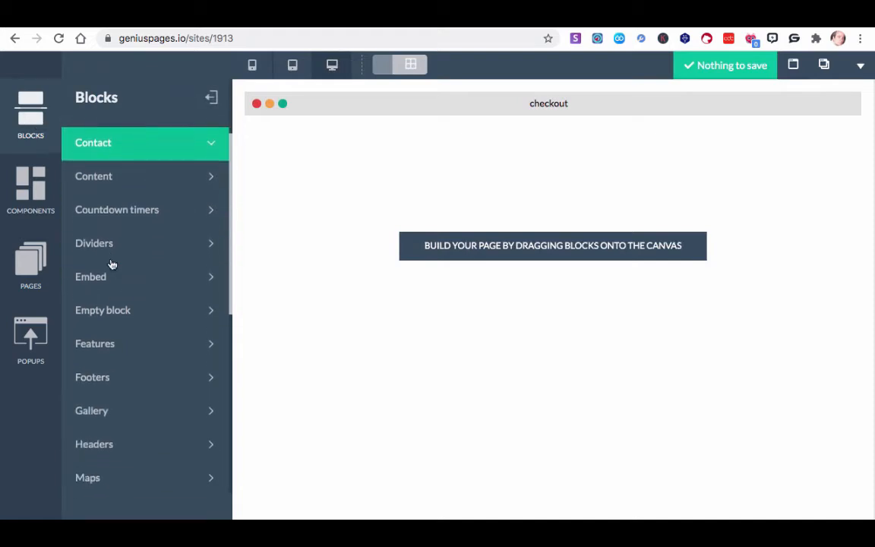
{"action": "scroll", "coordinate": [112, 264], "scroll_direction": "down", "scroll_amount": 5}
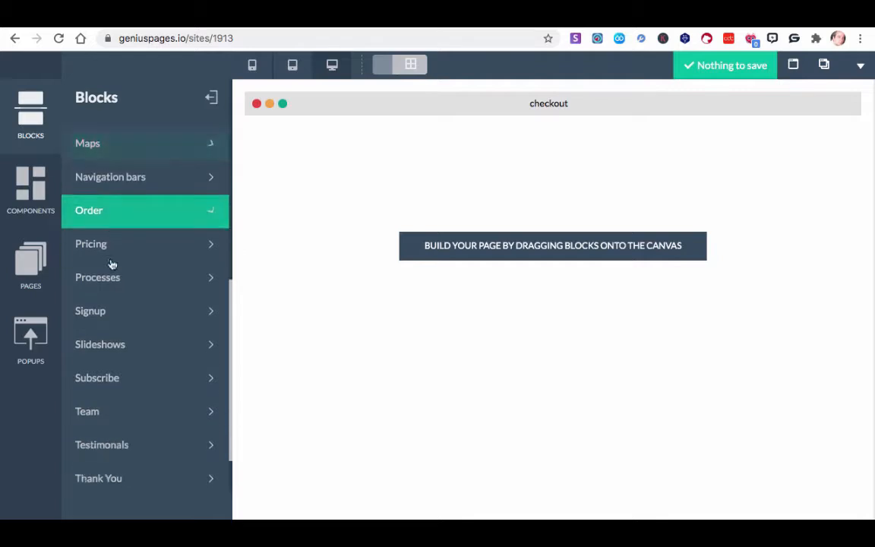
{"action": "left_click", "coordinate": [111, 270]}
{"action": "left_click", "coordinate": [69, 448]}
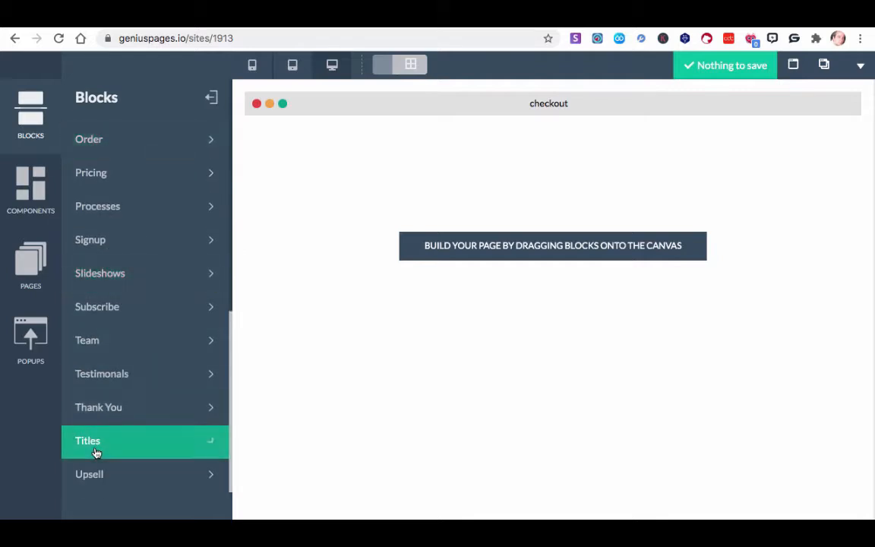
{"action": "left_click", "coordinate": [108, 371]}
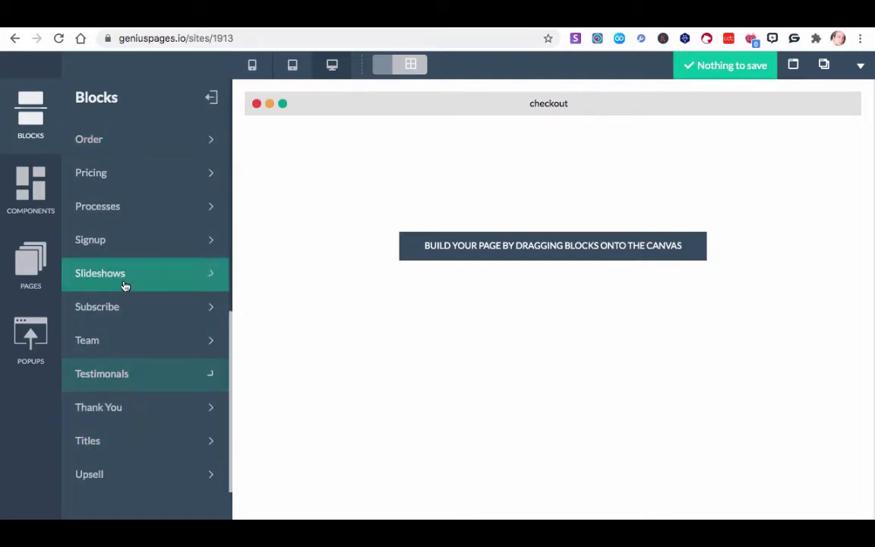
{"action": "left_click", "coordinate": [105, 143]}
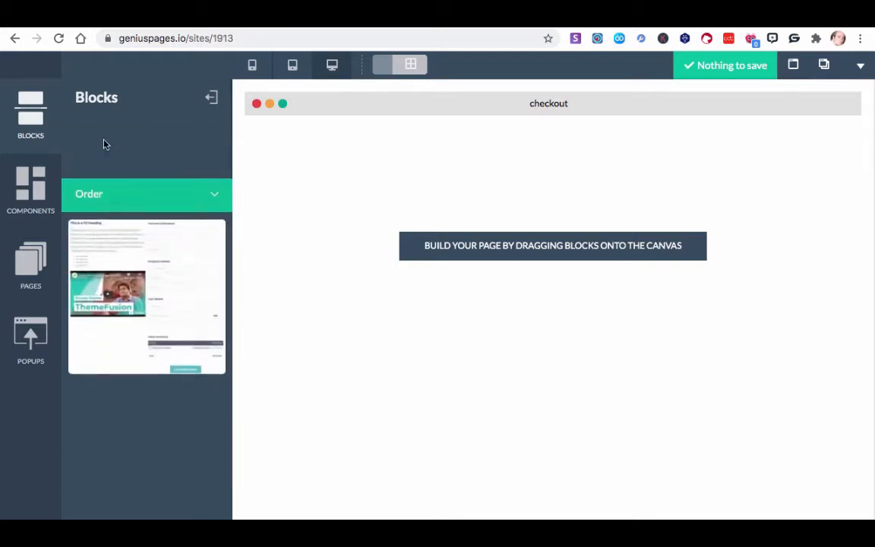
{"action": "left_click_drag", "start_coordinate": [131, 236], "coordinate": [475, 212]}
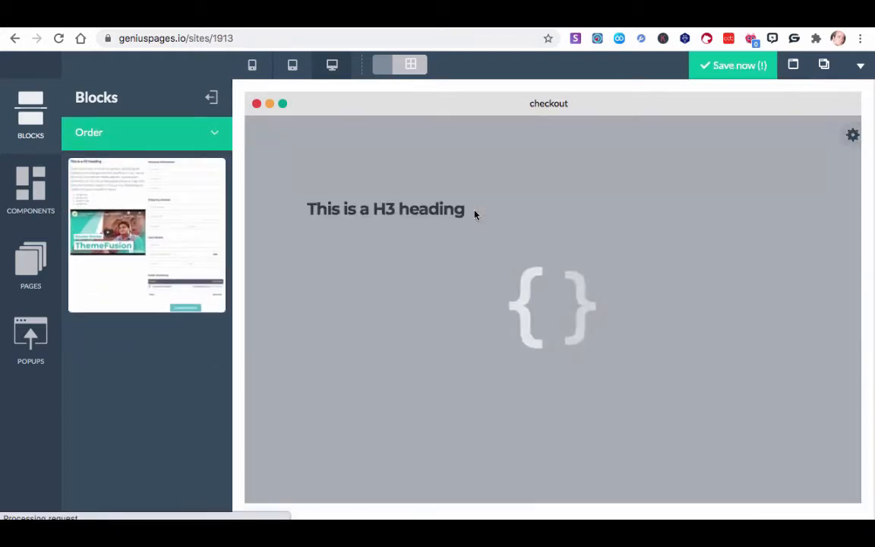
{"action": "scroll", "coordinate": [444, 255], "scroll_direction": "down", "scroll_amount": 4}
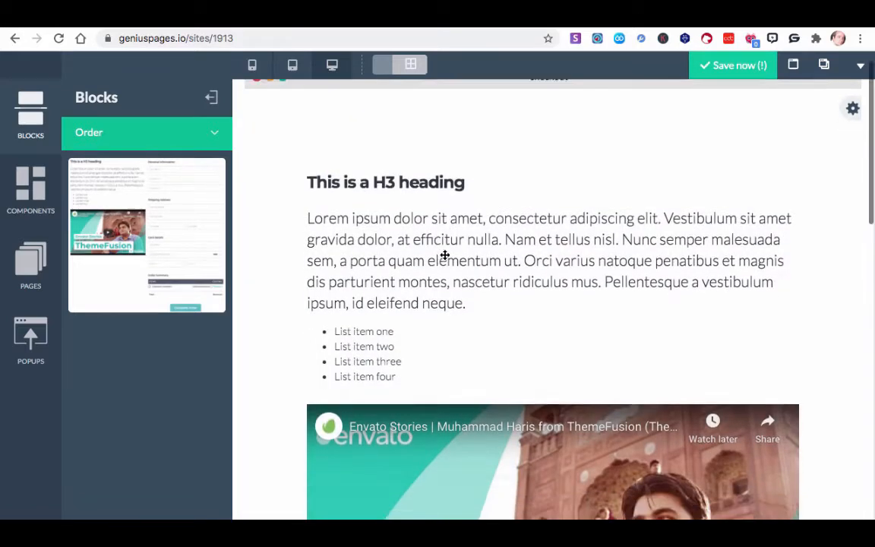
{"action": "left_click", "coordinate": [210, 98]}
Step: Examine the order block's text column, video, personal information fields, order list and card details on the checkout page
{"action": "scroll", "coordinate": [393, 288], "scroll_direction": "up", "scroll_amount": 4}
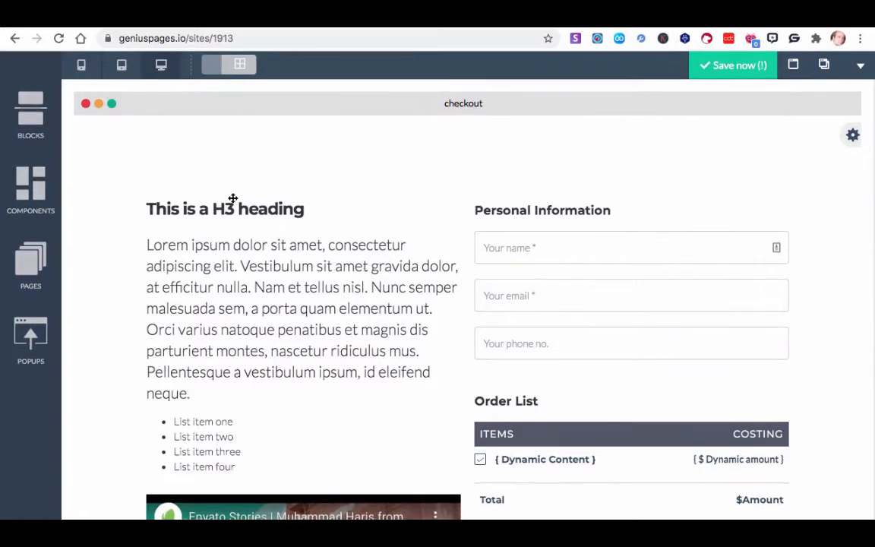
{"action": "scroll", "coordinate": [284, 326], "scroll_direction": "down", "scroll_amount": 3}
{"action": "scroll", "coordinate": [205, 381], "scroll_direction": "down", "scroll_amount": 3}
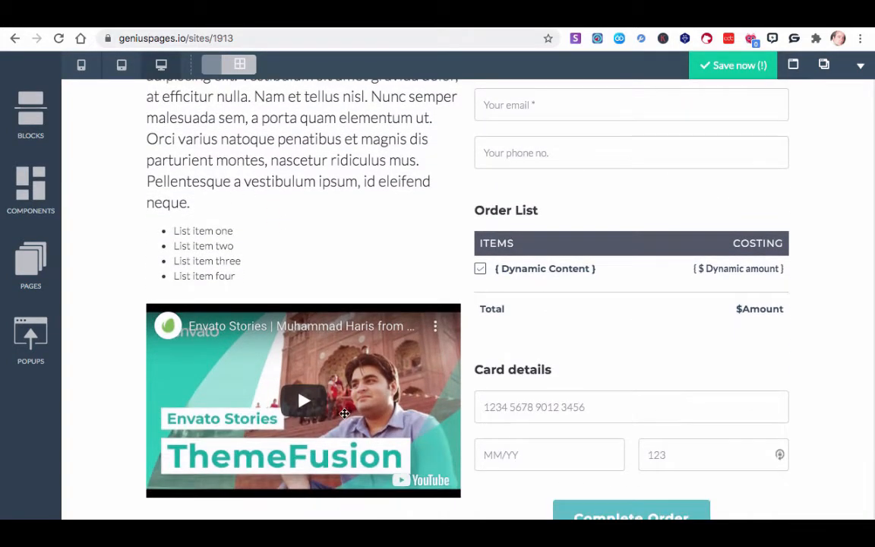
{"action": "scroll", "coordinate": [344, 413], "scroll_direction": "up", "scroll_amount": 5}
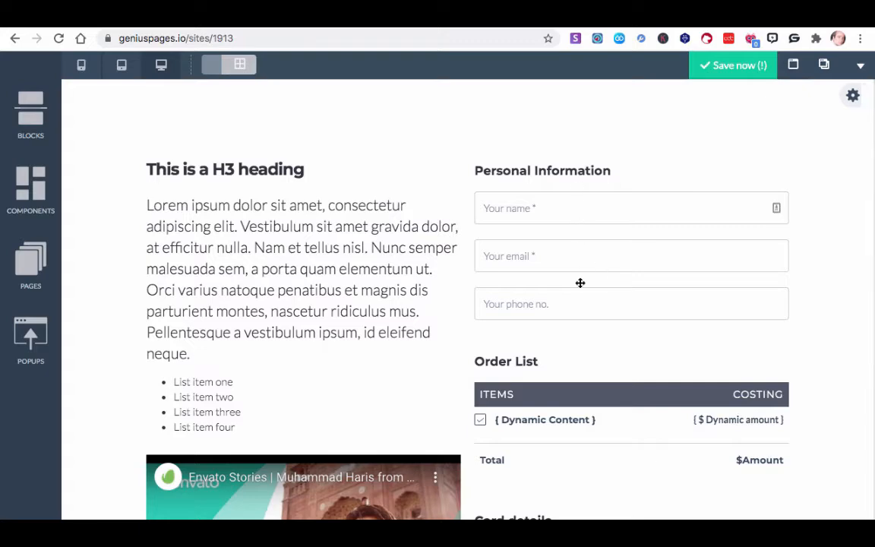
{"action": "scroll", "coordinate": [580, 282], "scroll_direction": "down", "scroll_amount": 6}
{"action": "scroll", "coordinate": [580, 282], "scroll_direction": "down", "scroll_amount": 2}
{"action": "scroll", "coordinate": [580, 283], "scroll_direction": "up", "scroll_amount": 8}
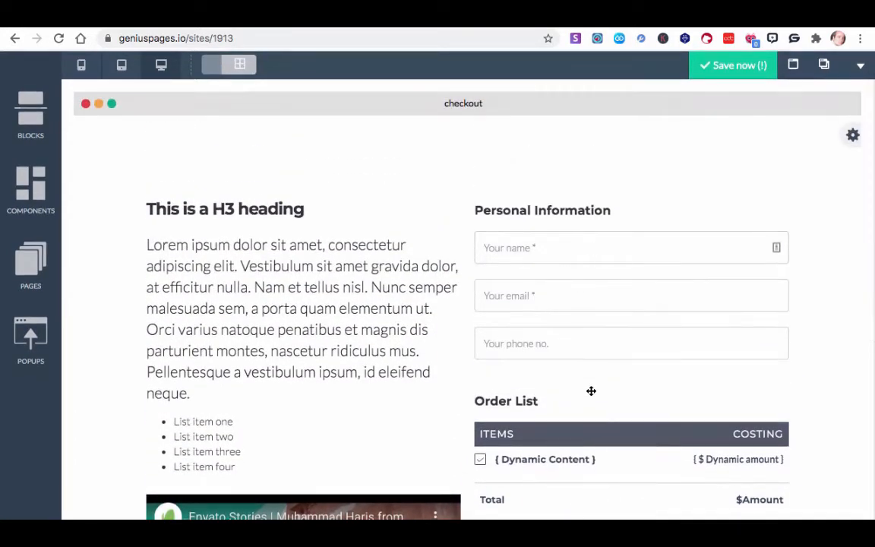
{"action": "scroll", "coordinate": [590, 390], "scroll_direction": "down", "scroll_amount": 5}
Step: Display the Order components available for the checkout page
{"action": "left_click", "coordinate": [30, 186]}
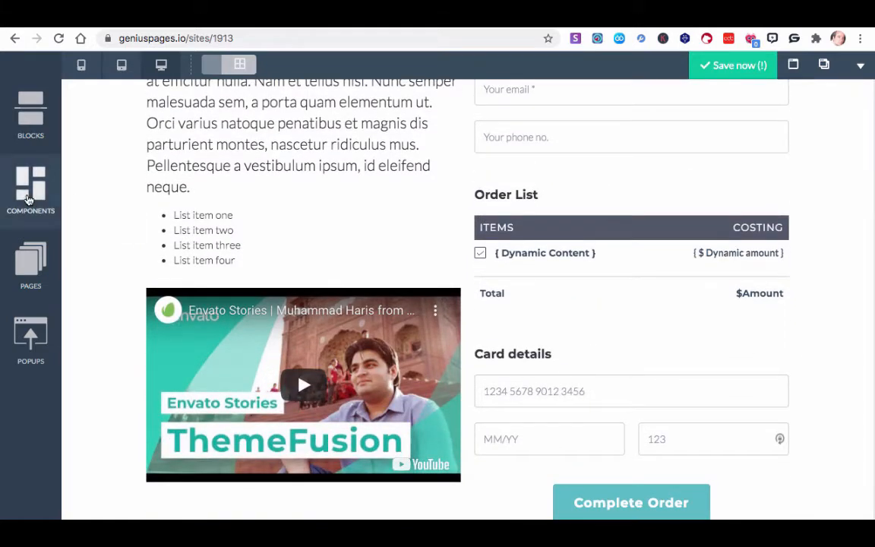
{"action": "left_click", "coordinate": [144, 199]}
{"action": "scroll", "coordinate": [131, 354], "scroll_direction": "down", "scroll_amount": 2}
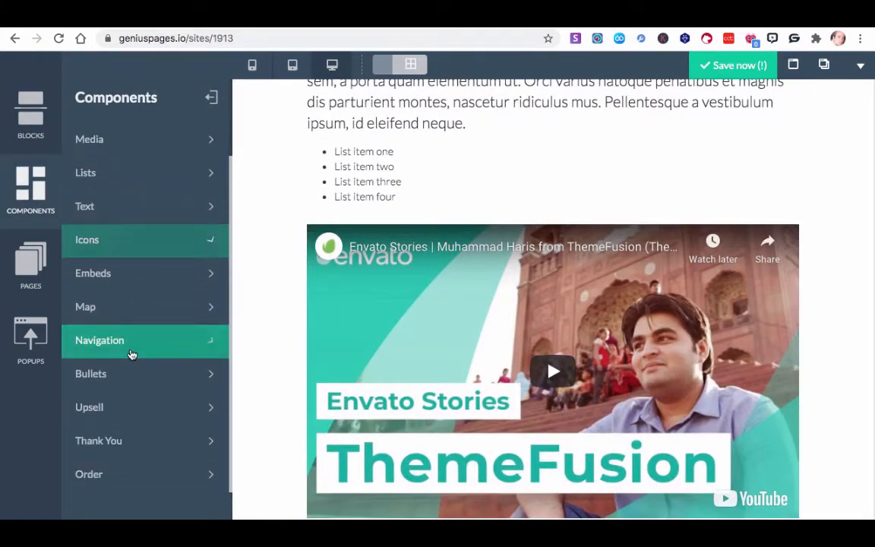
{"action": "left_click", "coordinate": [114, 466]}
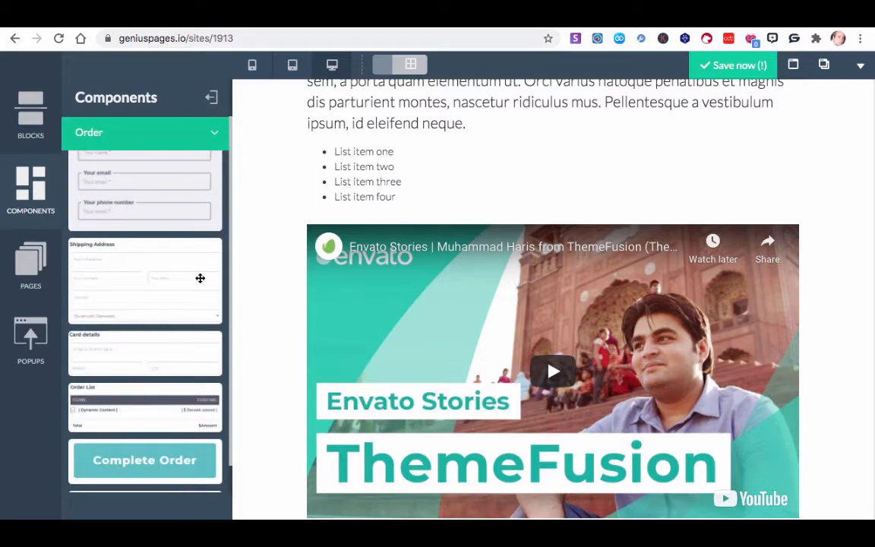
{"action": "scroll", "coordinate": [172, 297], "scroll_direction": "up", "scroll_amount": 1}
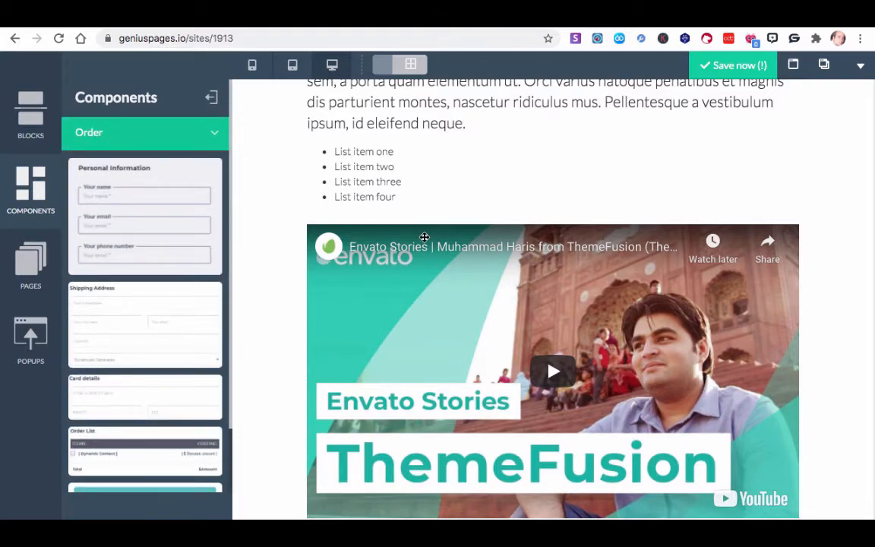
Step: Compare the checkout page's Personal Information, Order List and Card details sections with the available Order components
{"action": "scroll", "coordinate": [424, 238], "scroll_direction": "up", "scroll_amount": 5}
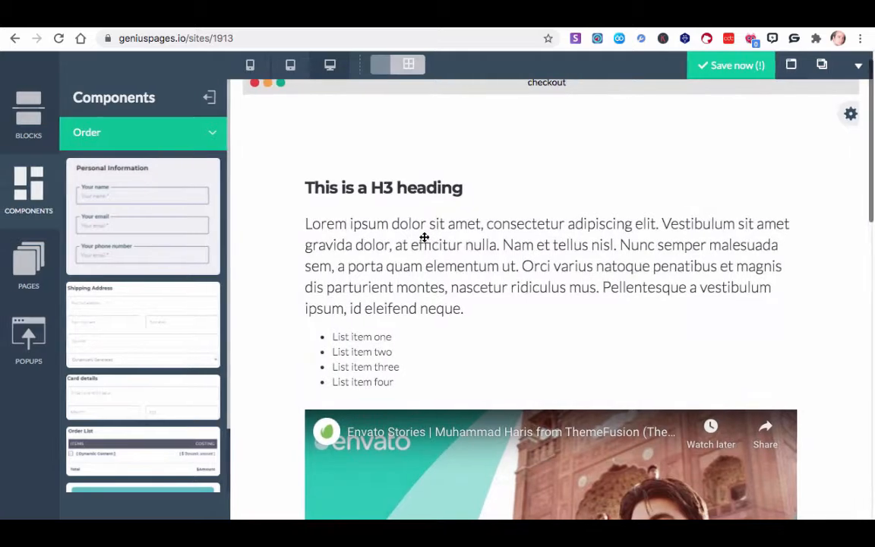
{"action": "scroll", "coordinate": [424, 237], "scroll_direction": "down", "scroll_amount": 15}
{"action": "scroll", "coordinate": [424, 237], "scroll_direction": "up", "scroll_amount": 1}
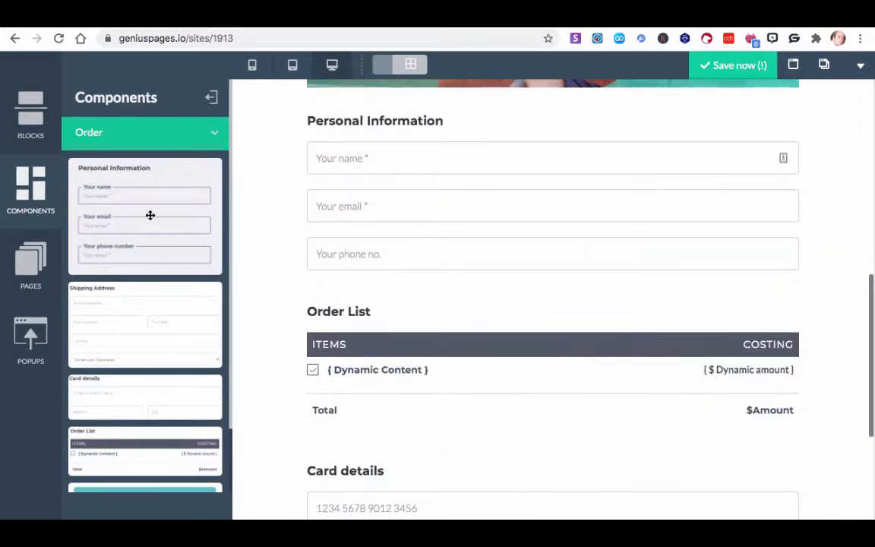
{"action": "scroll", "coordinate": [351, 245], "scroll_direction": "down", "scroll_amount": 4}
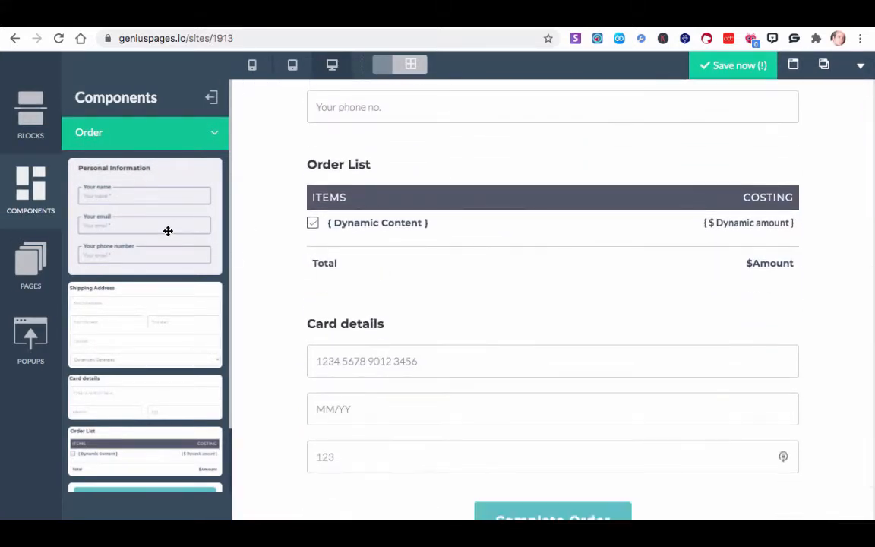
{"action": "scroll", "coordinate": [328, 298], "scroll_direction": "up", "scroll_amount": 4}
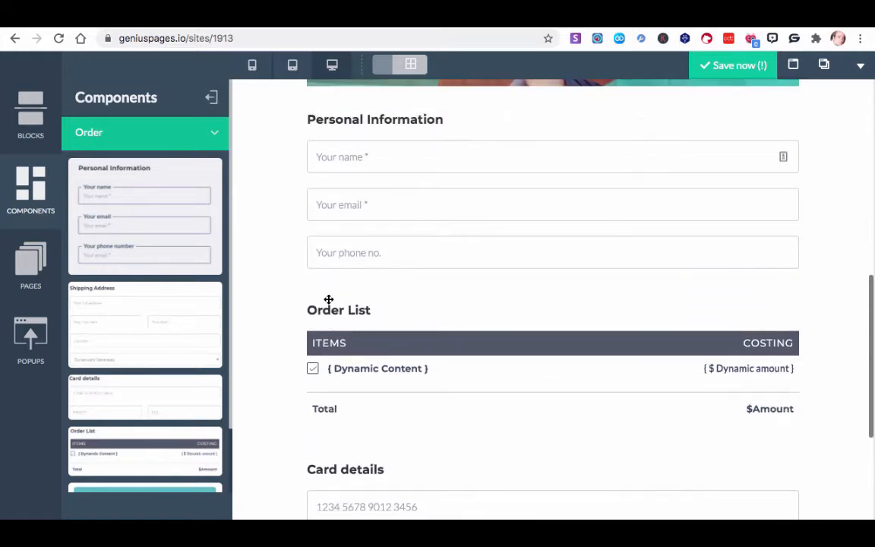
{"action": "scroll", "coordinate": [405, 407], "scroll_direction": "down", "scroll_amount": 3}
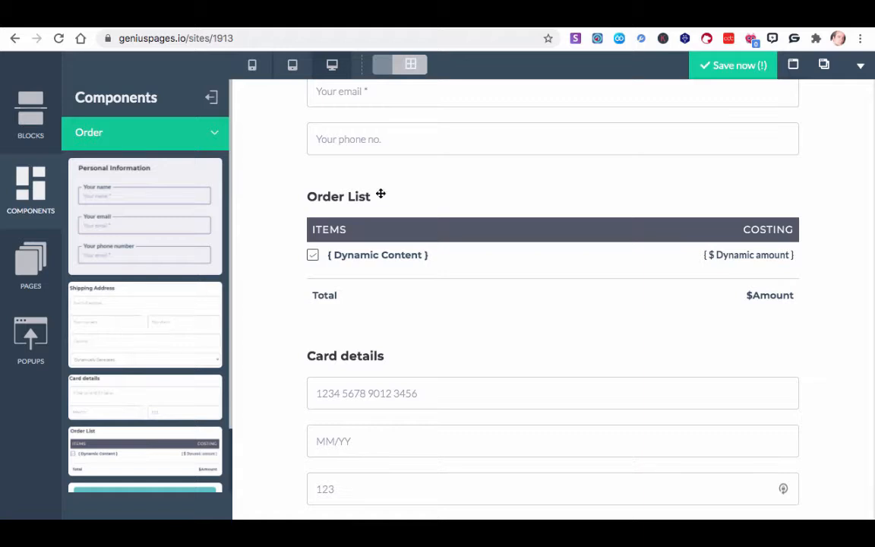
{"action": "scroll", "coordinate": [381, 194], "scroll_direction": "up", "scroll_amount": 4}
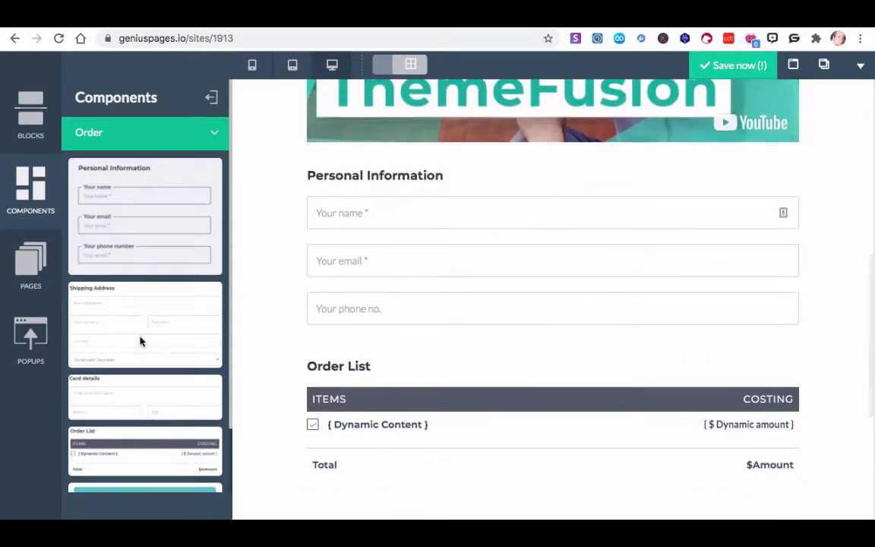
Step: Add the Shipping Address component between the Personal Information and Order List sections of the checkout page
{"action": "left_click_drag", "start_coordinate": [140, 341], "coordinate": [394, 354]}
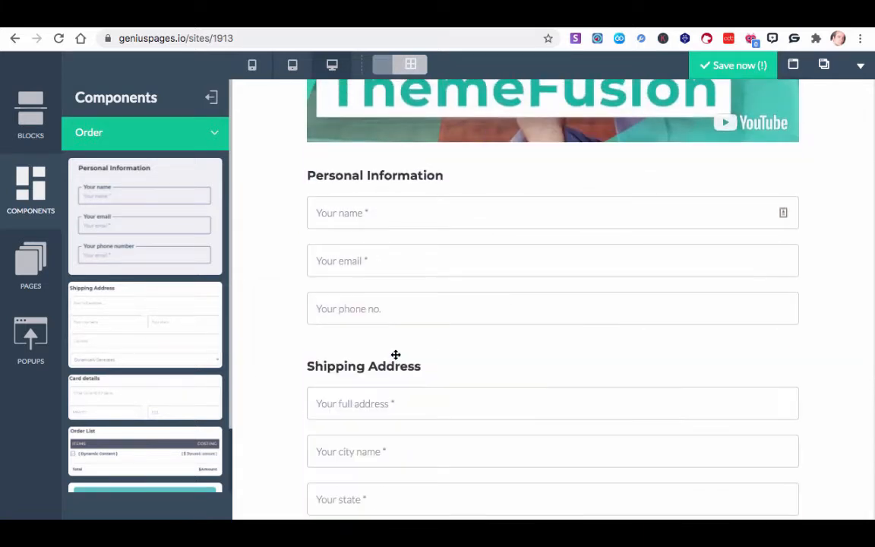
{"action": "scroll", "coordinate": [396, 355], "scroll_direction": "down", "scroll_amount": 4}
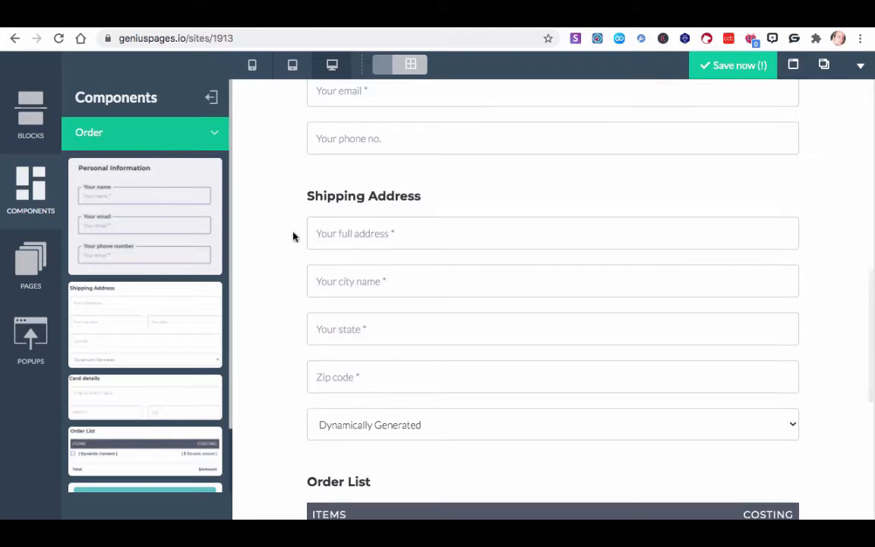
Step: Delete the Shipping Address section from the checkout page and confirm the deletion
{"action": "left_click", "coordinate": [311, 222]}
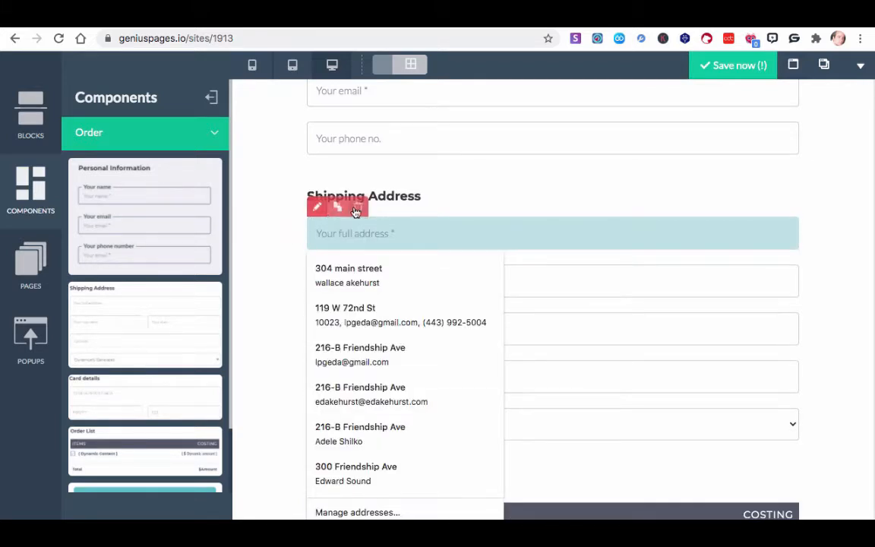
{"action": "left_click", "coordinate": [357, 208]}
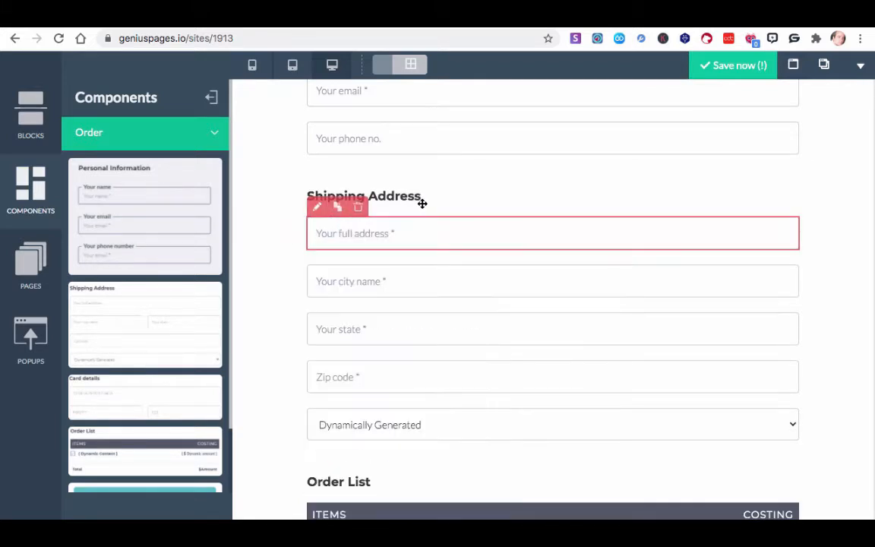
{"action": "left_click", "coordinate": [308, 217]}
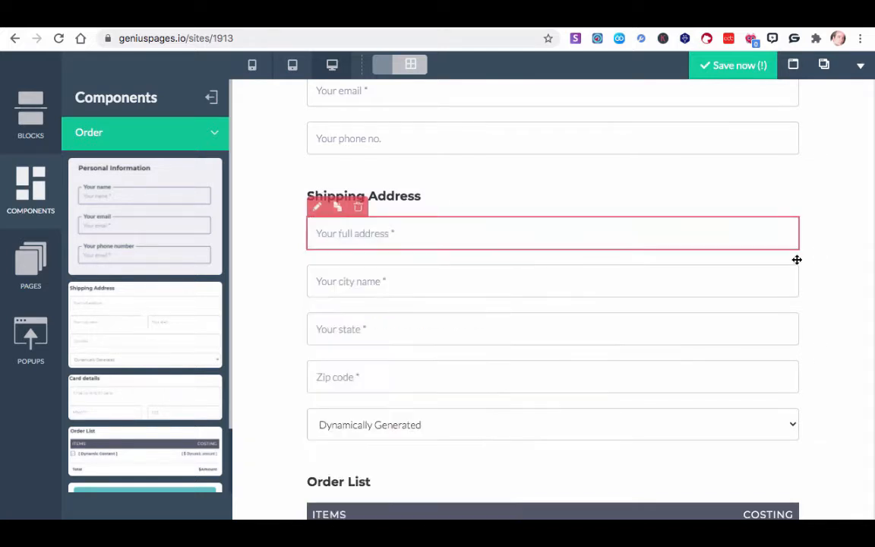
{"action": "left_click", "coordinate": [360, 175]}
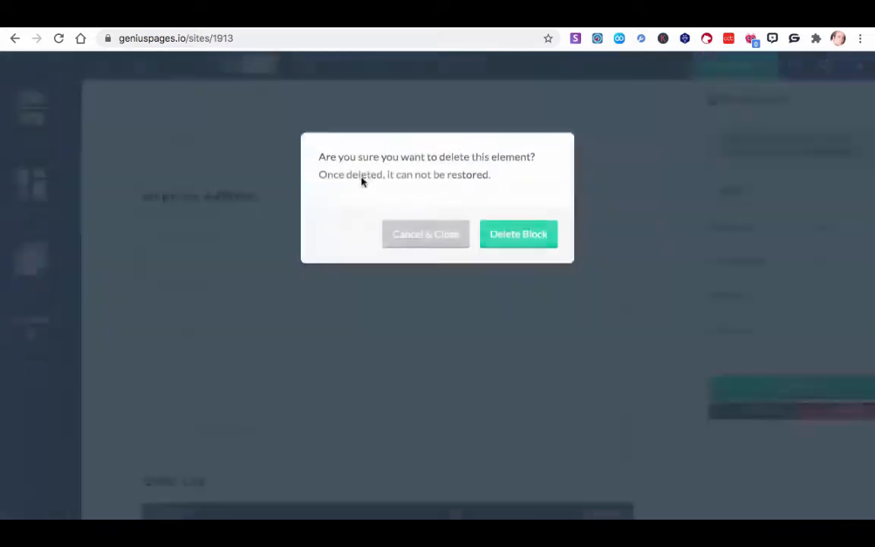
{"action": "left_click", "coordinate": [528, 247]}
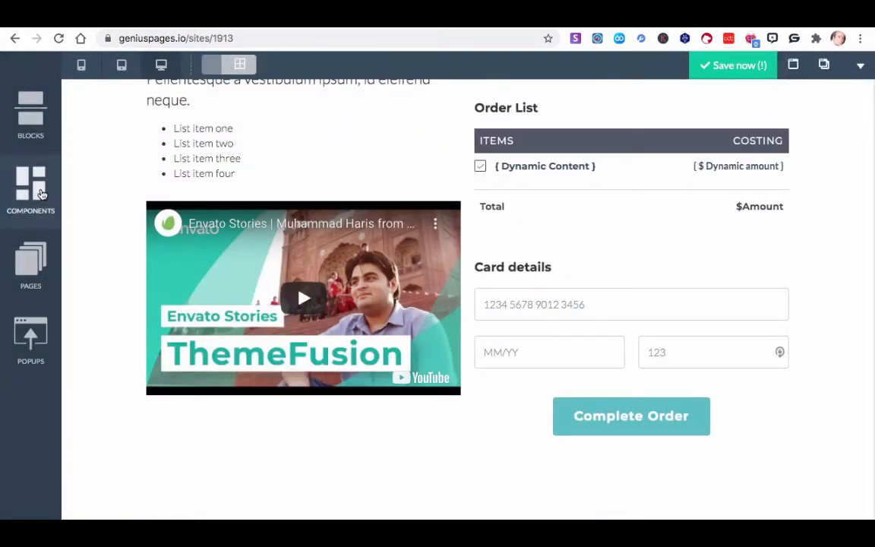
Step: Add the one-time offer checkbox component from the Order components between the Order List and Card details sections
{"action": "left_click", "coordinate": [42, 195]}
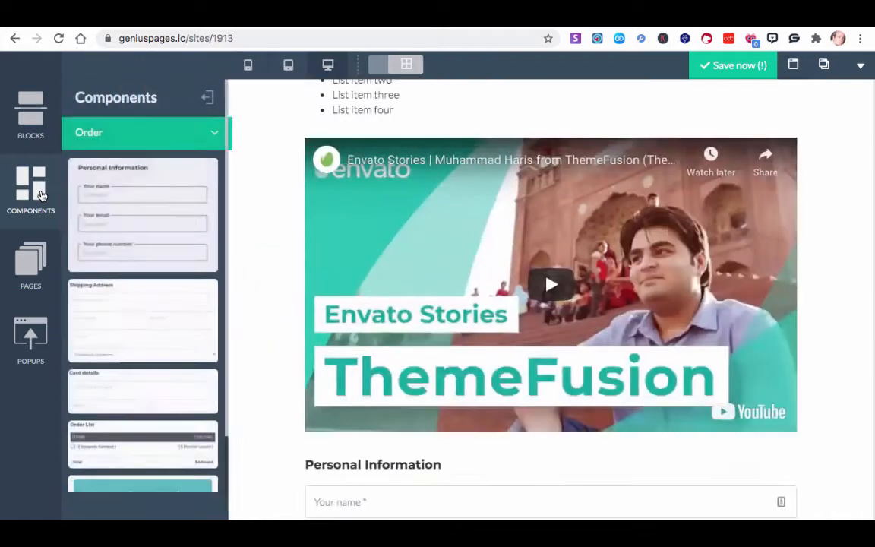
{"action": "scroll", "coordinate": [154, 326], "scroll_direction": "down", "scroll_amount": 3}
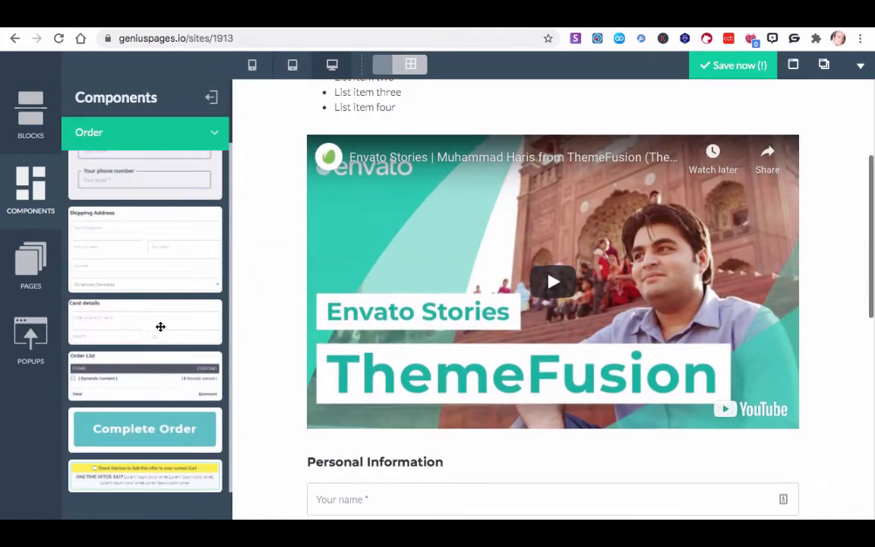
{"action": "scroll", "coordinate": [403, 341], "scroll_direction": "up", "scroll_amount": 2}
{"action": "scroll", "coordinate": [404, 341], "scroll_direction": "down", "scroll_amount": 4}
{"action": "scroll", "coordinate": [403, 341], "scroll_direction": "down", "scroll_amount": 5}
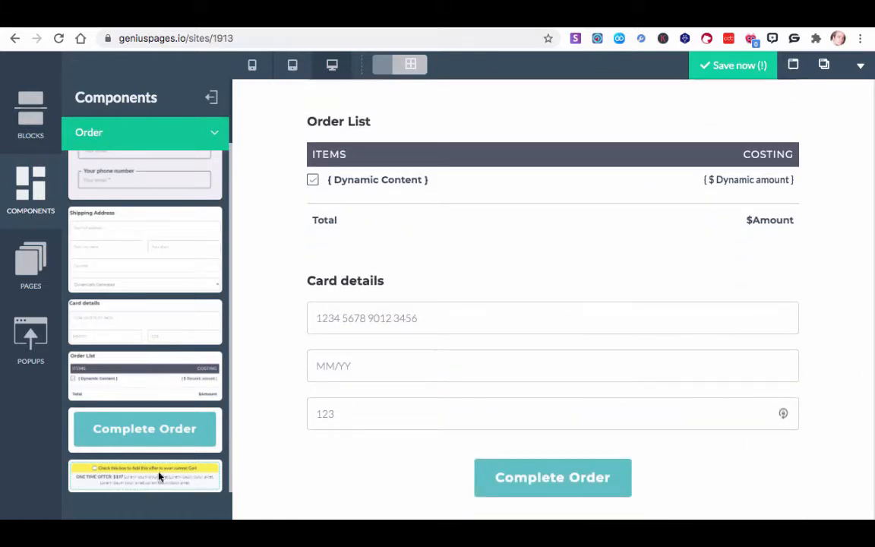
{"action": "left_click_drag", "start_coordinate": [159, 476], "coordinate": [437, 265]}
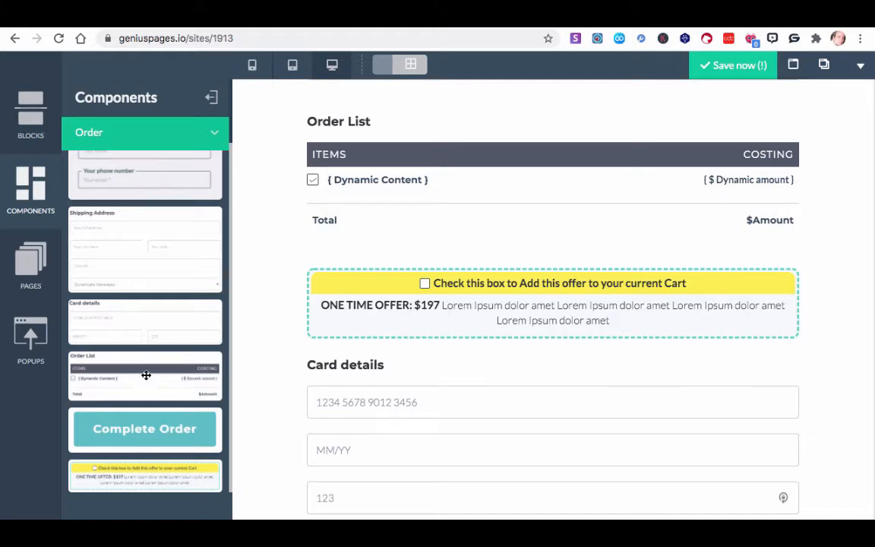
Step: Add the order summary component from the Thank You components between the card details fields and the Complete Order button
{"action": "scroll", "coordinate": [158, 429], "scroll_direction": "down", "scroll_amount": 2}
{"action": "scroll", "coordinate": [158, 429], "scroll_direction": "up", "scroll_amount": 1}
{"action": "scroll", "coordinate": [158, 428], "scroll_direction": "down", "scroll_amount": 2}
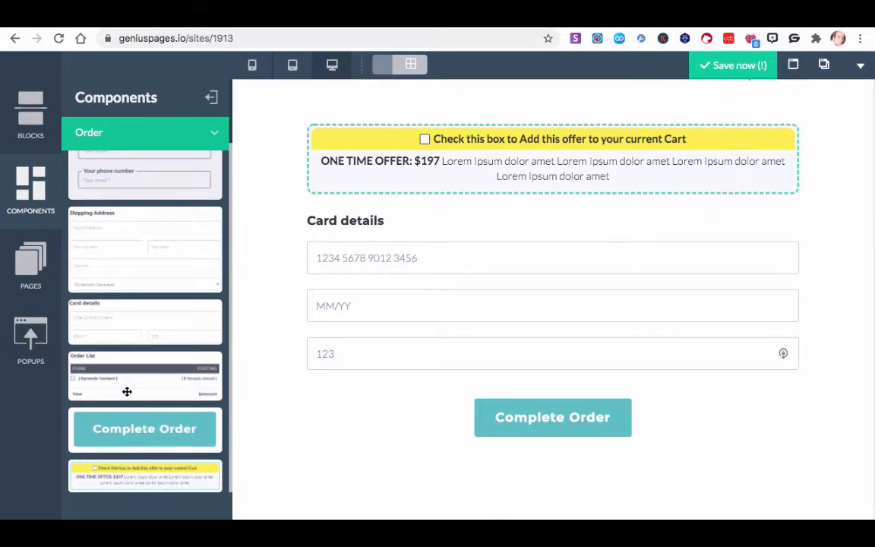
{"action": "scroll", "coordinate": [129, 385], "scroll_direction": "up", "scroll_amount": 1}
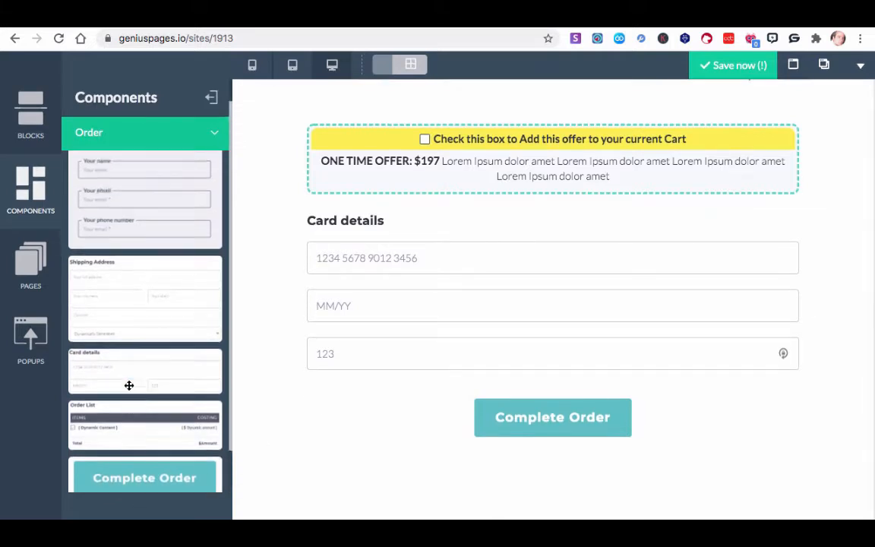
{"action": "scroll", "coordinate": [129, 385], "scroll_direction": "down", "scroll_amount": 1}
{"action": "left_click", "coordinate": [214, 133]}
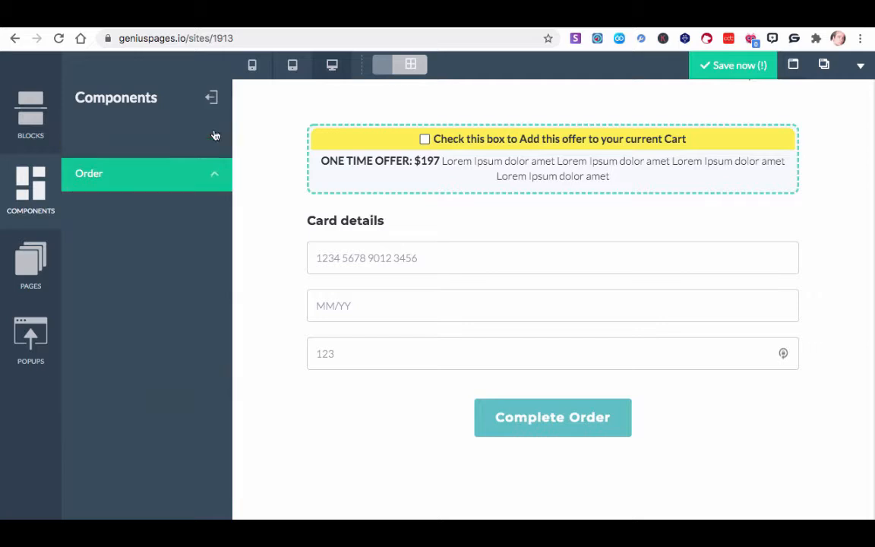
{"action": "scroll", "coordinate": [133, 342], "scroll_direction": "down", "scroll_amount": 2}
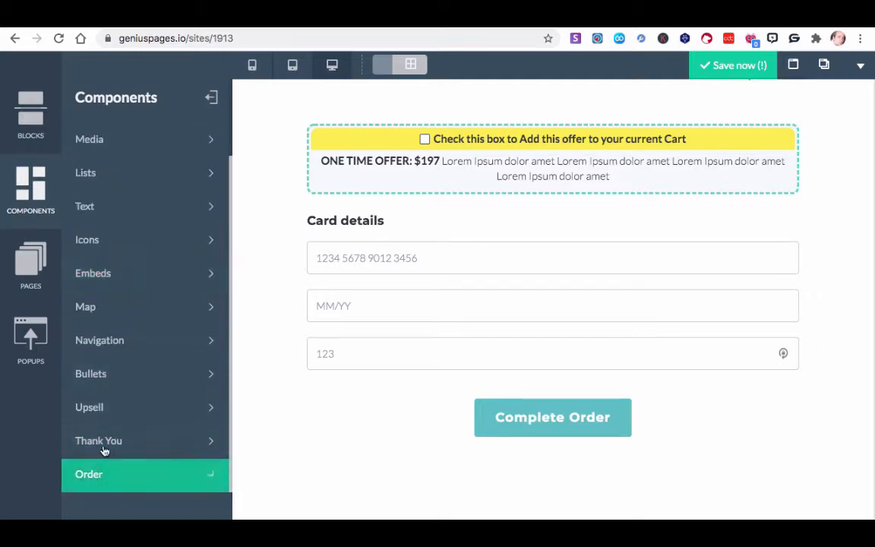
{"action": "left_click", "coordinate": [107, 443]}
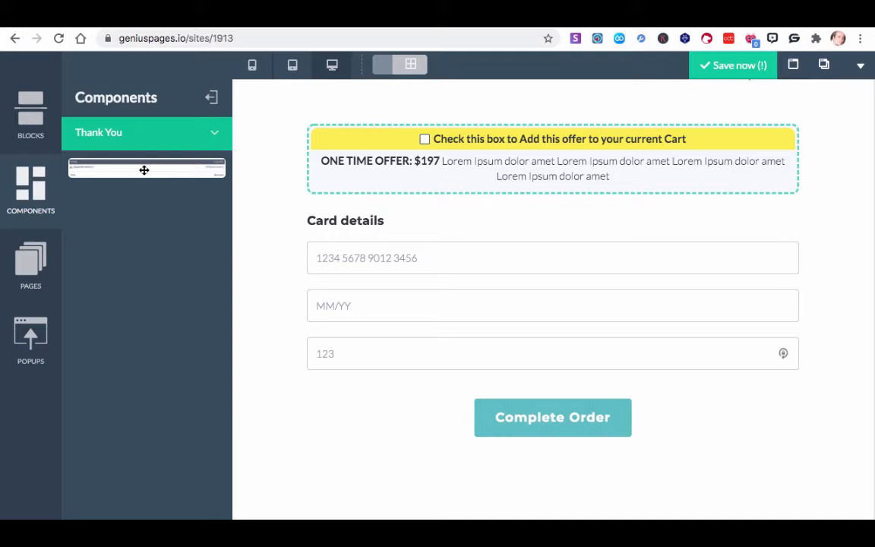
{"action": "left_click_drag", "start_coordinate": [216, 178], "coordinate": [476, 386]}
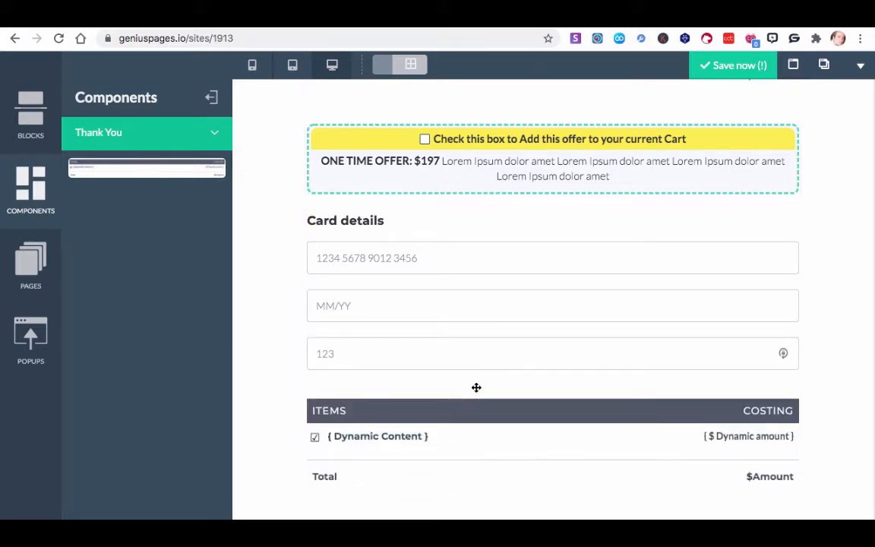
Step: Delete the order summary table above the Complete Order button and confirm the deletion
{"action": "scroll", "coordinate": [477, 386], "scroll_direction": "down", "scroll_amount": 2}
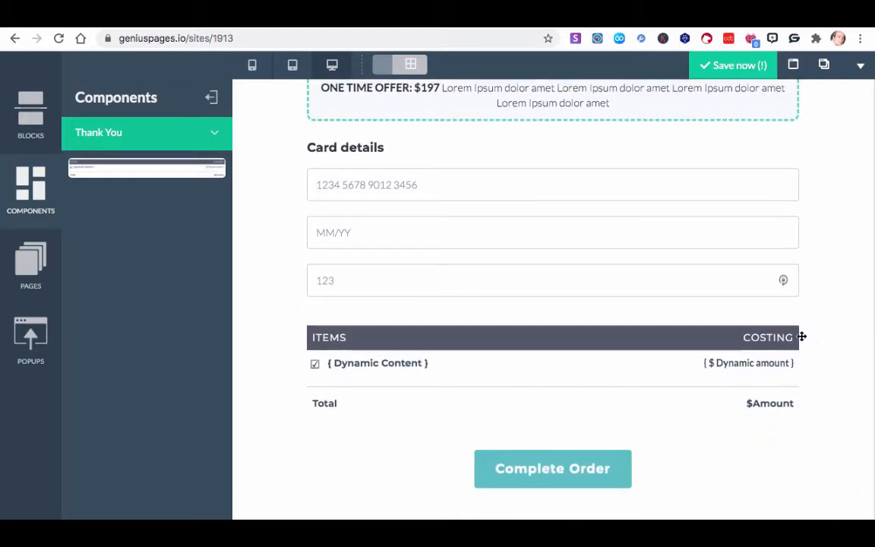
{"action": "mouse_move", "coordinate": [793, 326]}
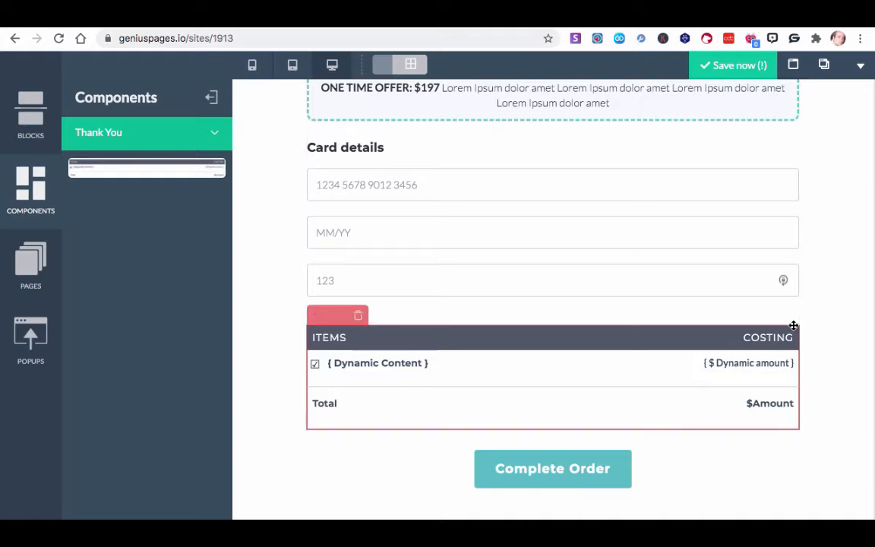
{"action": "left_click", "coordinate": [360, 317]}
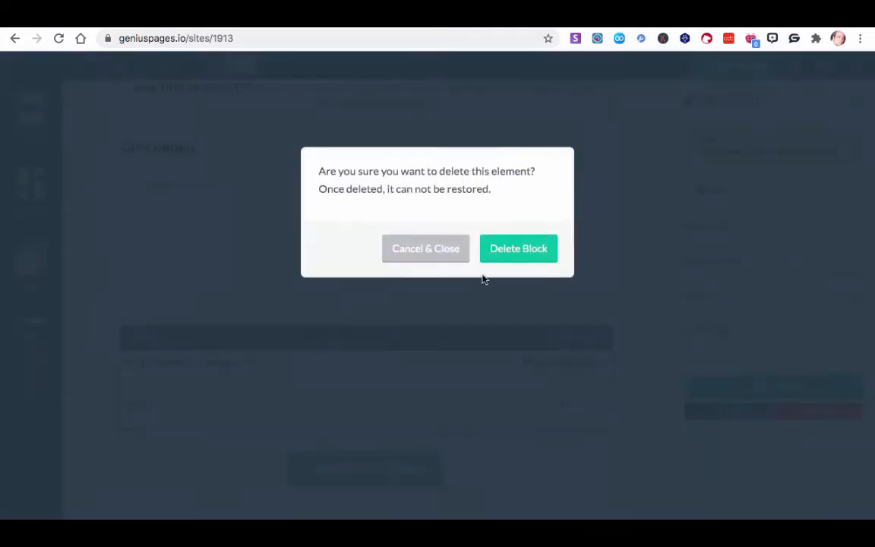
{"action": "left_click", "coordinate": [522, 253]}
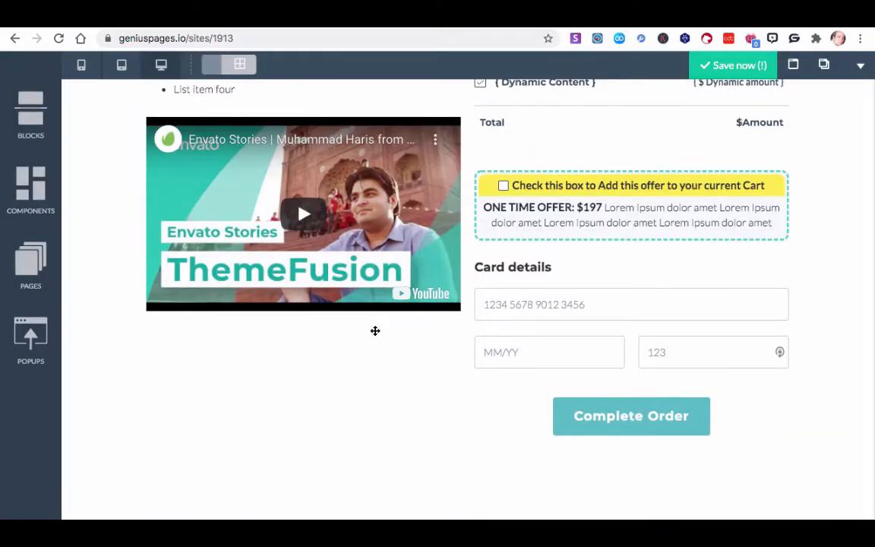
Step: Look at the available Upsell components and return to the component categories
{"action": "left_click", "coordinate": [40, 189]}
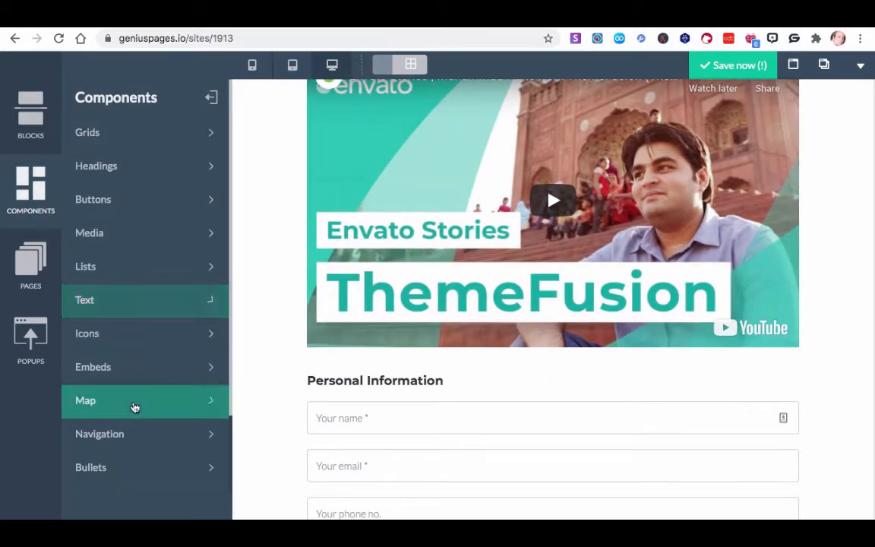
{"action": "scroll", "coordinate": [135, 406], "scroll_direction": "down", "scroll_amount": 2}
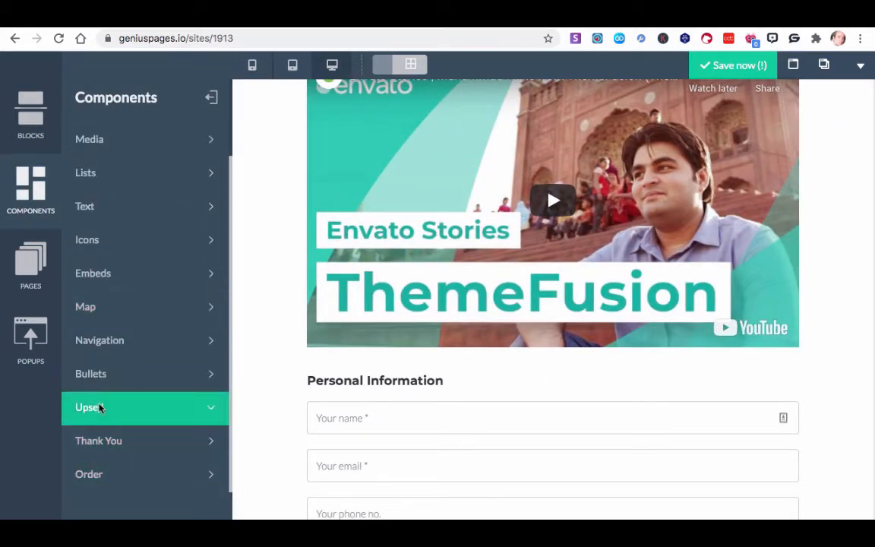
{"action": "left_click", "coordinate": [98, 408]}
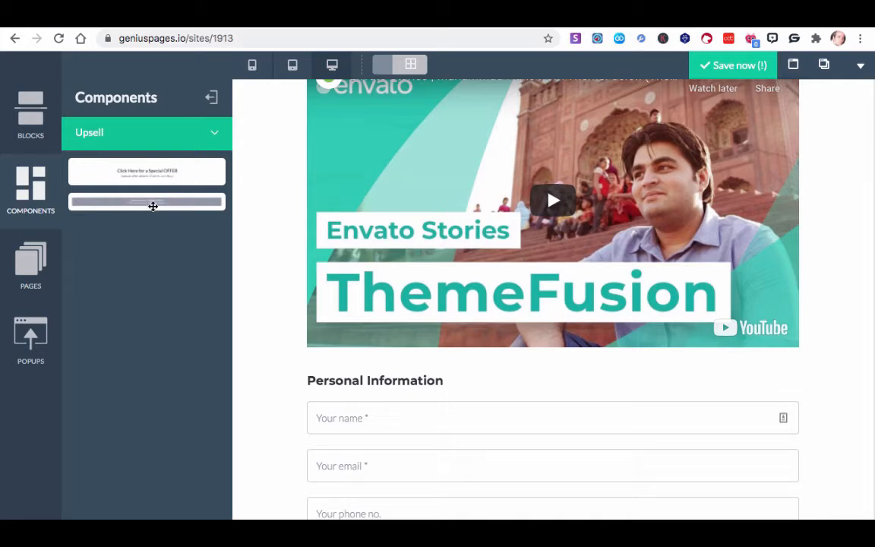
{"action": "left_click", "coordinate": [211, 135]}
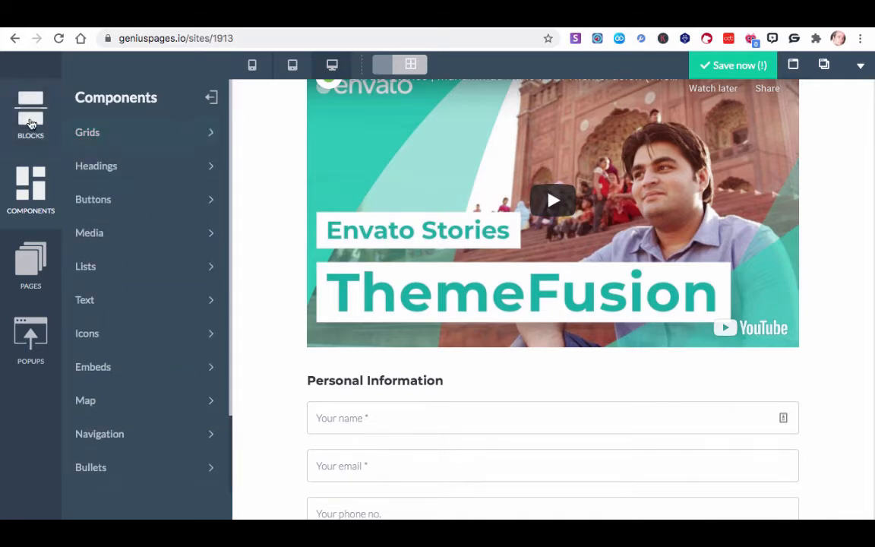
Step: Look at the Thank You block in the block library and return to the block categories
{"action": "left_click", "coordinate": [32, 121]}
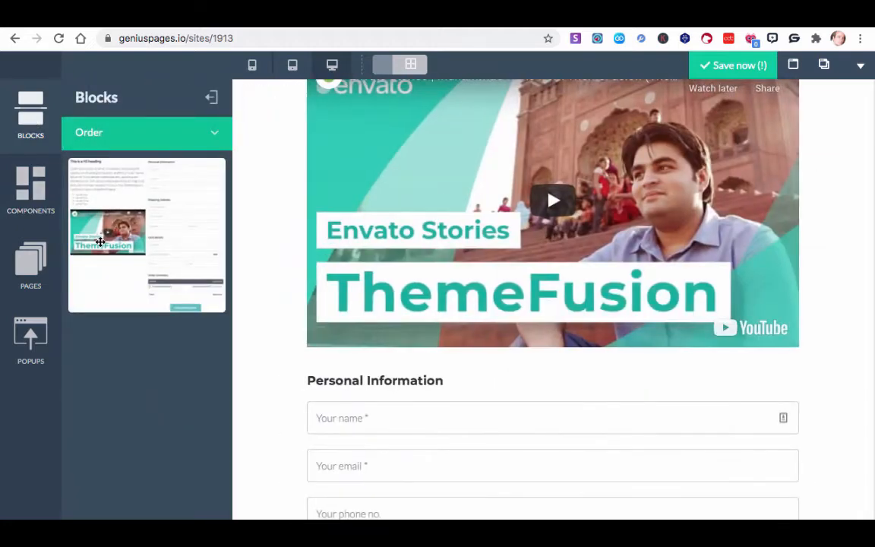
{"action": "left_click", "coordinate": [211, 133]}
{"action": "scroll", "coordinate": [166, 291], "scroll_direction": "down", "scroll_amount": 5}
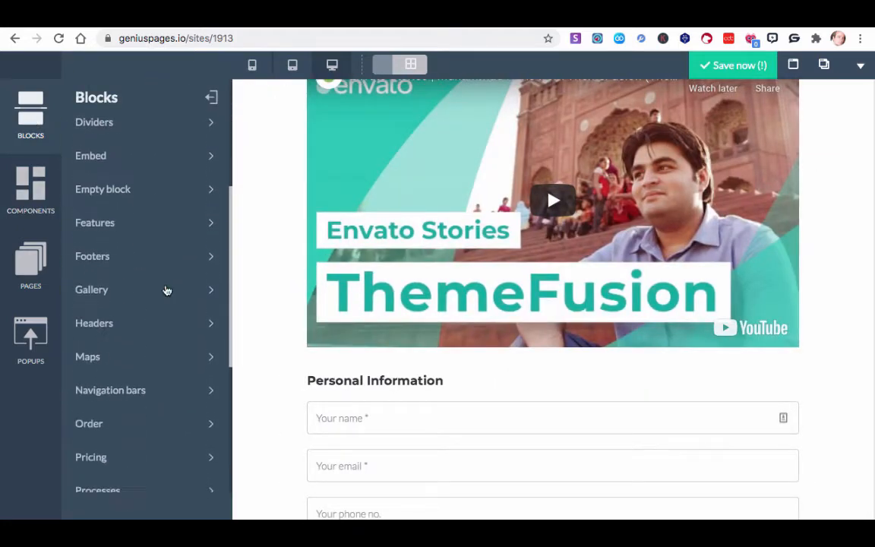
{"action": "scroll", "coordinate": [167, 291], "scroll_direction": "down", "scroll_amount": 5}
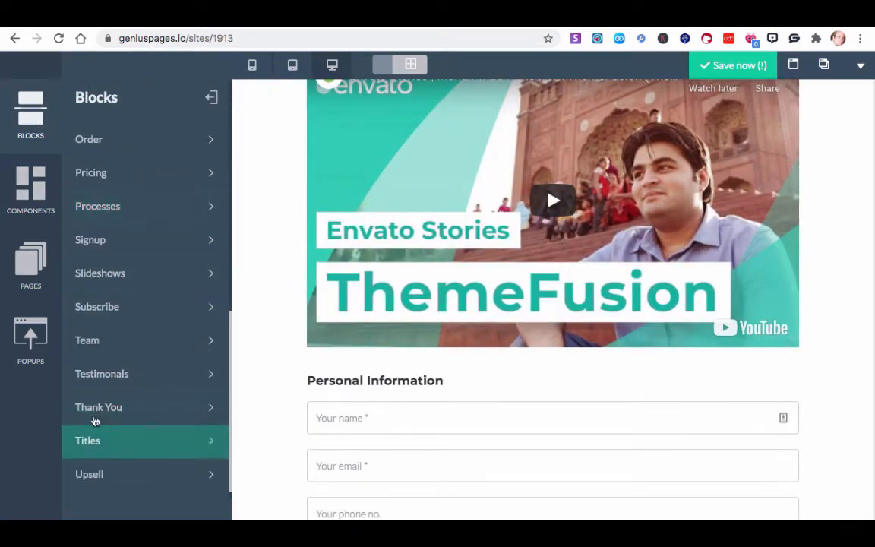
{"action": "left_click", "coordinate": [96, 416]}
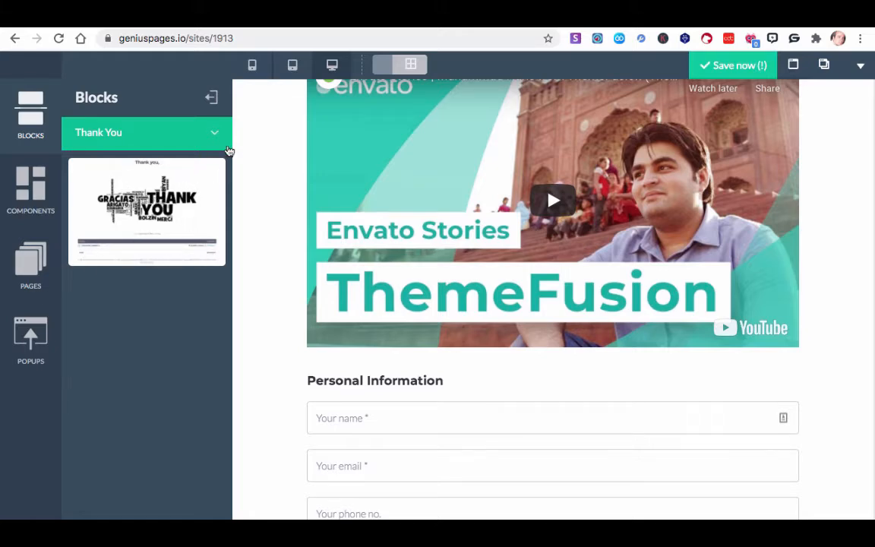
{"action": "left_click", "coordinate": [215, 135]}
Step: Look at the Upsell block in the block library and return to the block categories
{"action": "scroll", "coordinate": [113, 328], "scroll_direction": "down", "scroll_amount": 5}
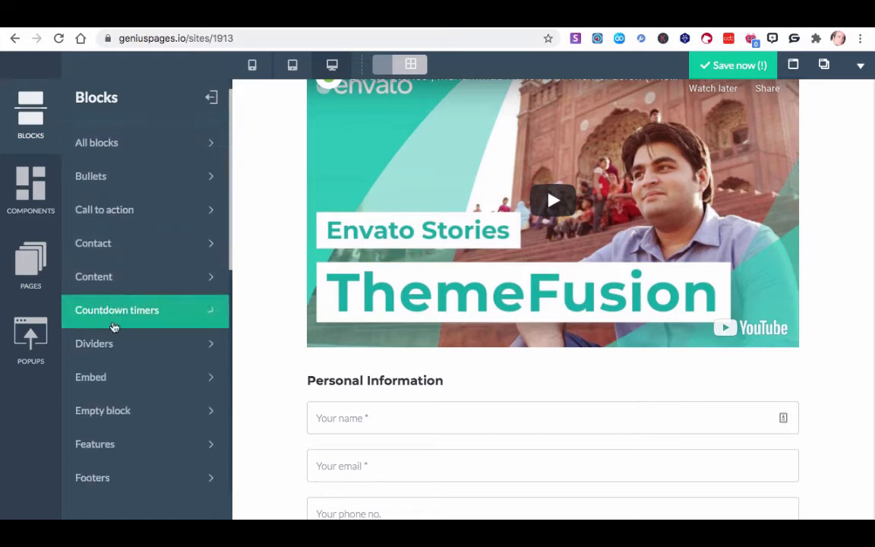
{"action": "scroll", "coordinate": [113, 328], "scroll_direction": "down", "scroll_amount": 10}
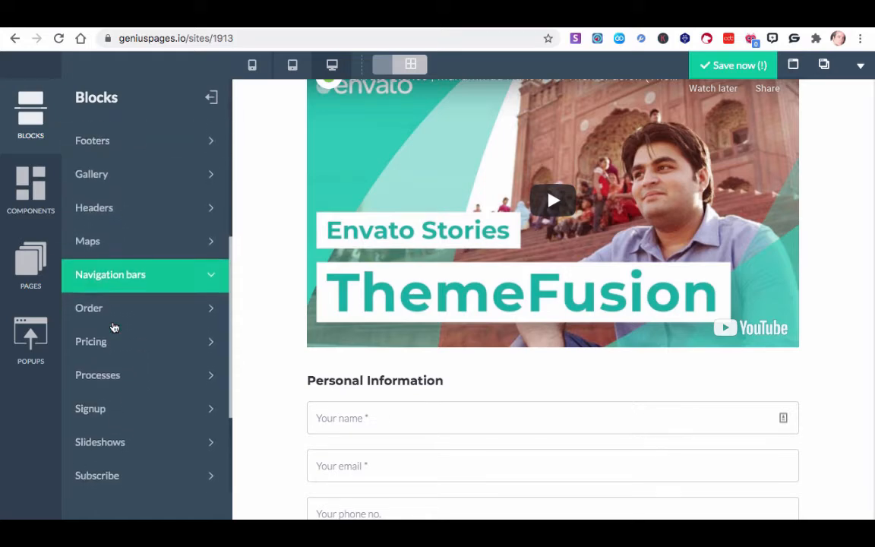
{"action": "scroll", "coordinate": [114, 328], "scroll_direction": "down", "scroll_amount": 3}
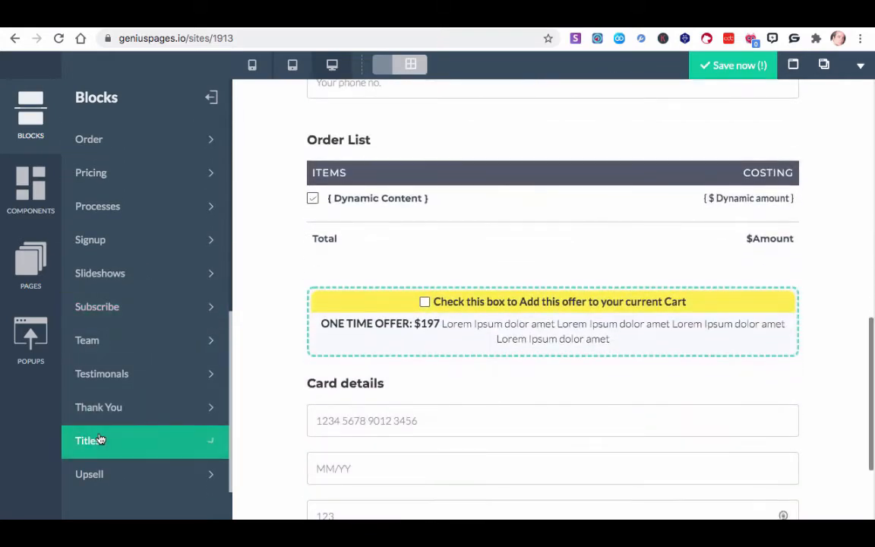
{"action": "scroll", "coordinate": [126, 379], "scroll_direction": "up", "scroll_amount": 1}
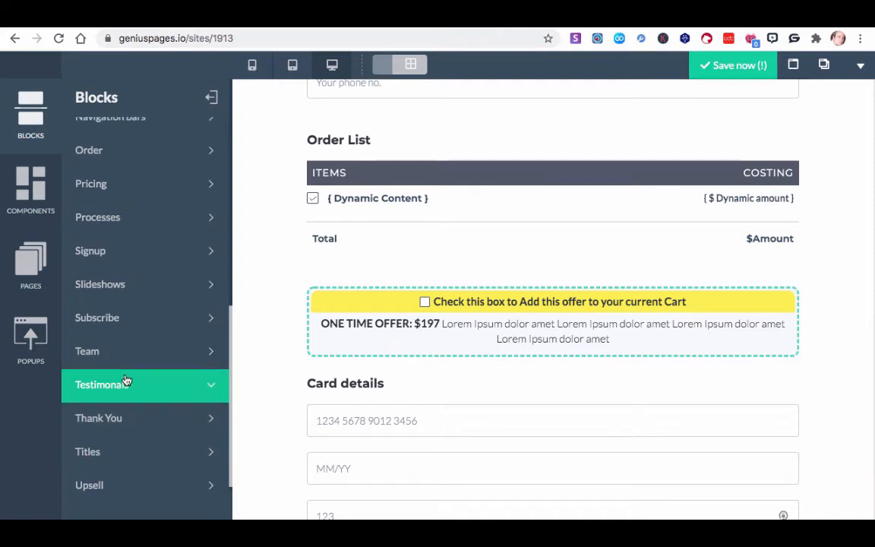
{"action": "scroll", "coordinate": [114, 418], "scroll_direction": "down", "scroll_amount": 1}
{"action": "left_click", "coordinate": [97, 474]}
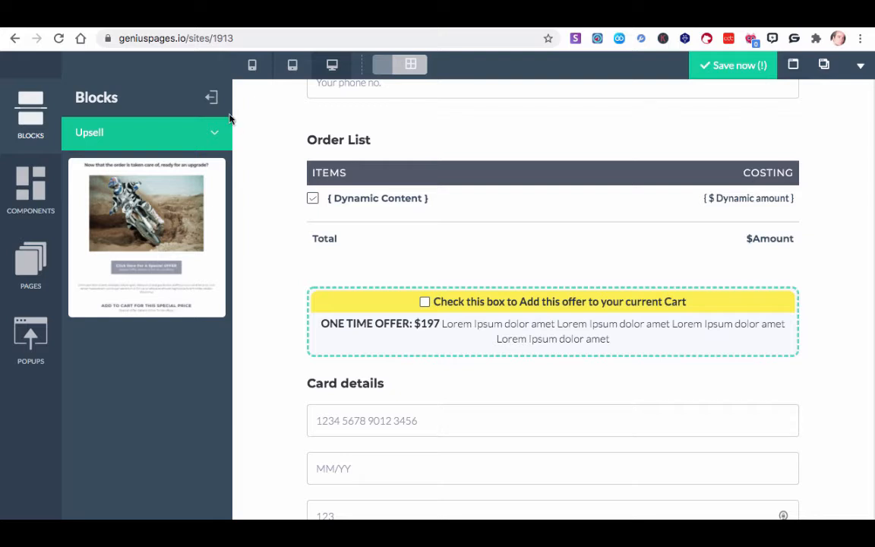
{"action": "left_click", "coordinate": [209, 132]}
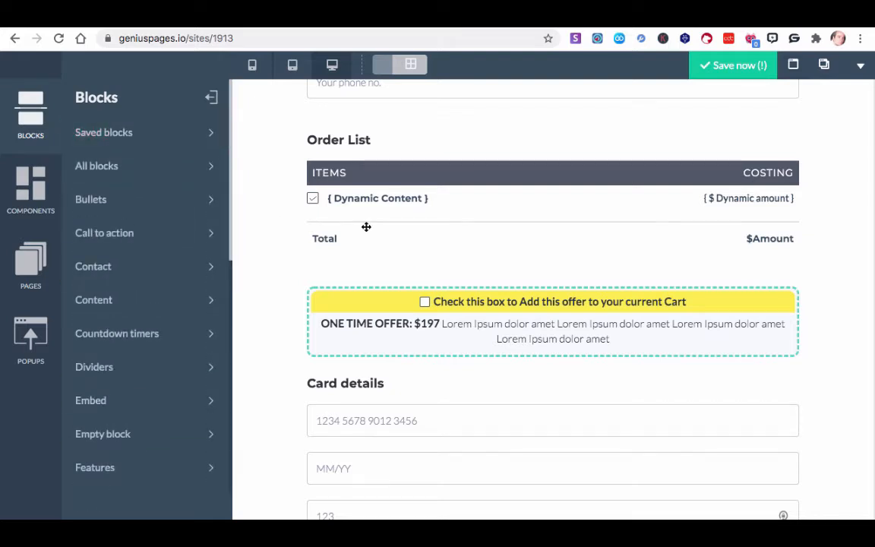
Step: Close the block library and look over the checkout page's text column, order form and one-time offer
{"action": "left_click", "coordinate": [77, 331]}
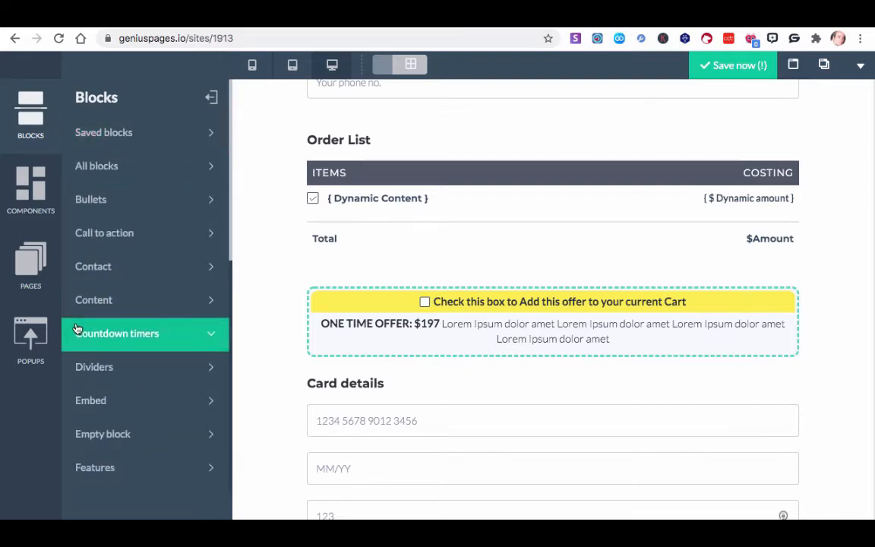
{"action": "scroll", "coordinate": [276, 246], "scroll_direction": "up", "scroll_amount": 2}
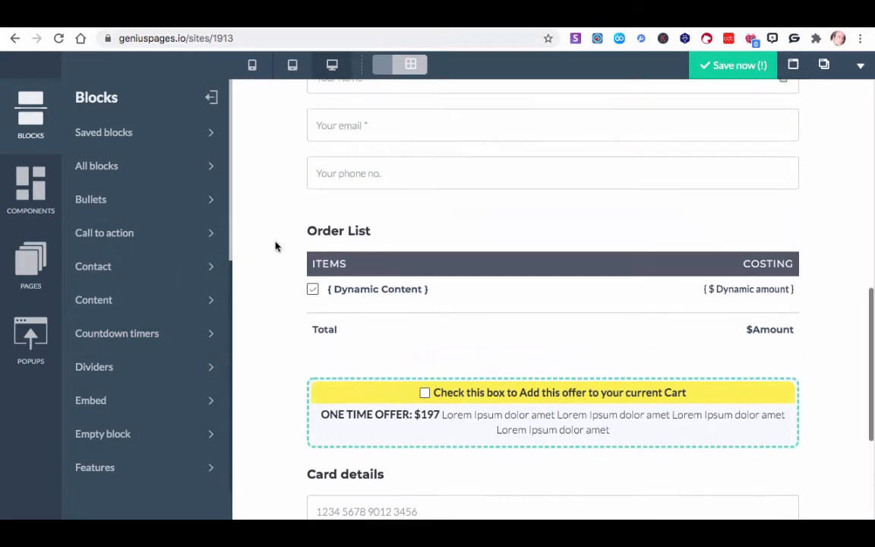
{"action": "left_click", "coordinate": [212, 99]}
{"action": "scroll", "coordinate": [312, 177], "scroll_direction": "up", "scroll_amount": 5}
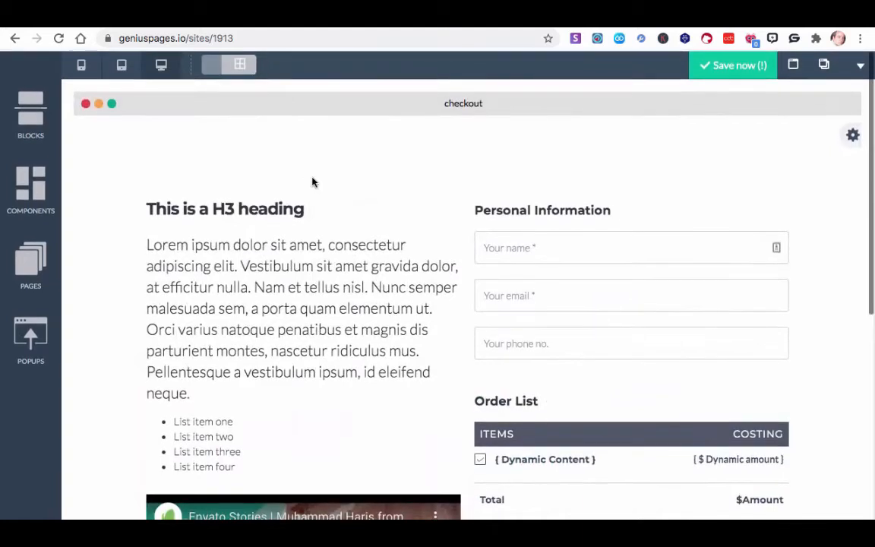
{"action": "left_click", "coordinate": [257, 211]}
{"action": "left_click", "coordinate": [214, 305]}
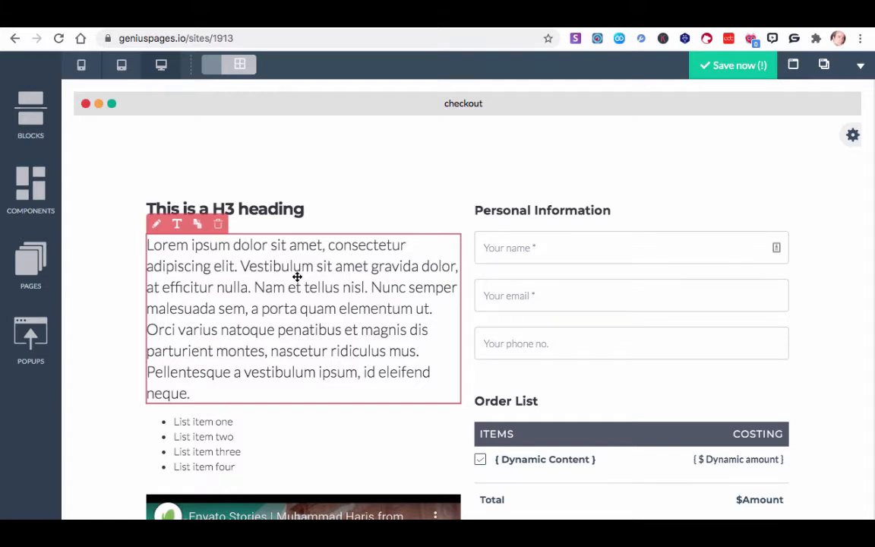
{"action": "scroll", "coordinate": [314, 280], "scroll_direction": "down", "scroll_amount": 2}
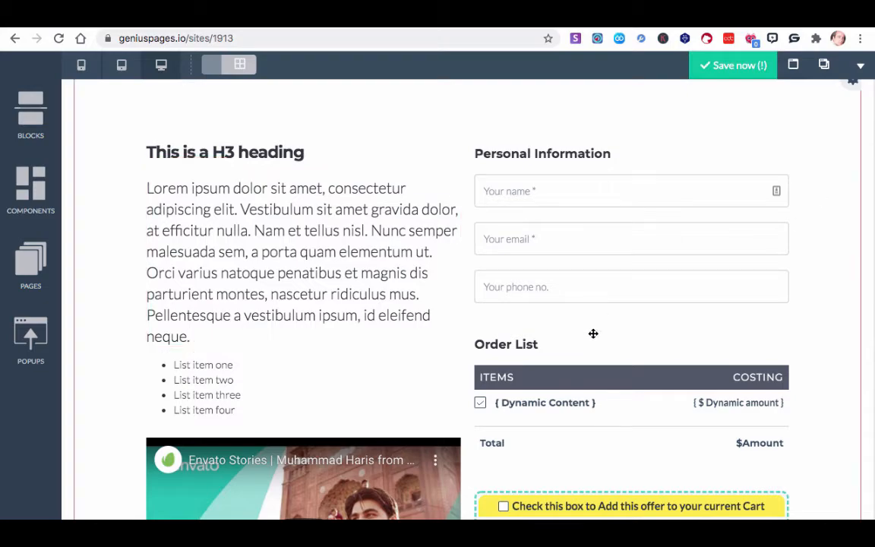
{"action": "scroll", "coordinate": [593, 333], "scroll_direction": "up", "scroll_amount": 1}
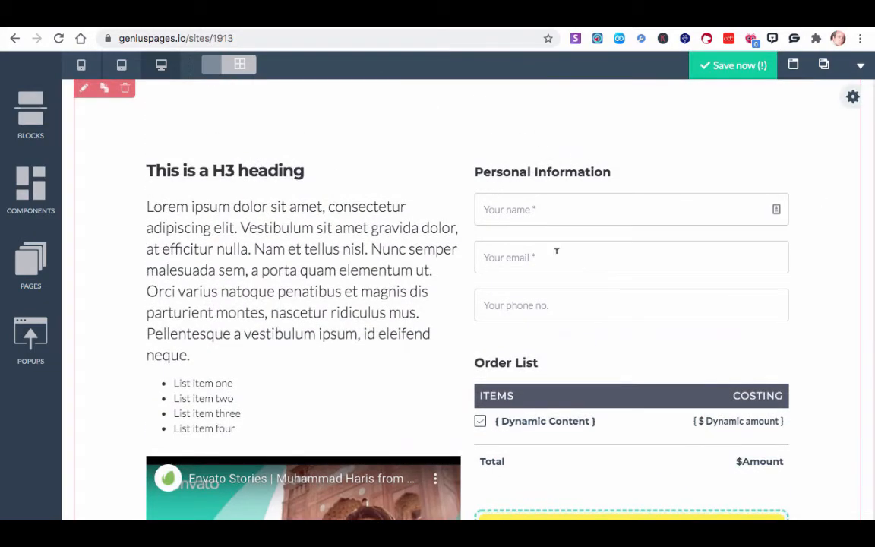
{"action": "scroll", "coordinate": [556, 251], "scroll_direction": "down", "scroll_amount": 5}
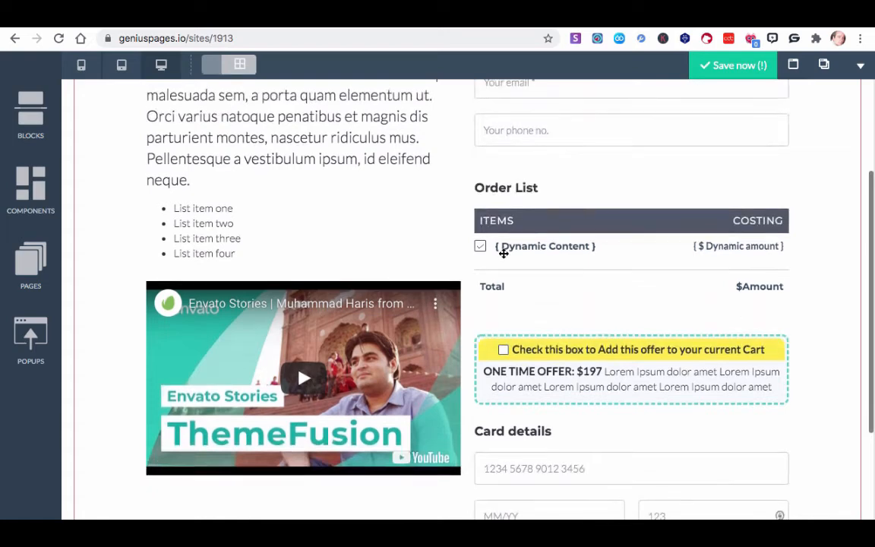
{"action": "scroll", "coordinate": [605, 245], "scroll_direction": "down", "scroll_amount": 4}
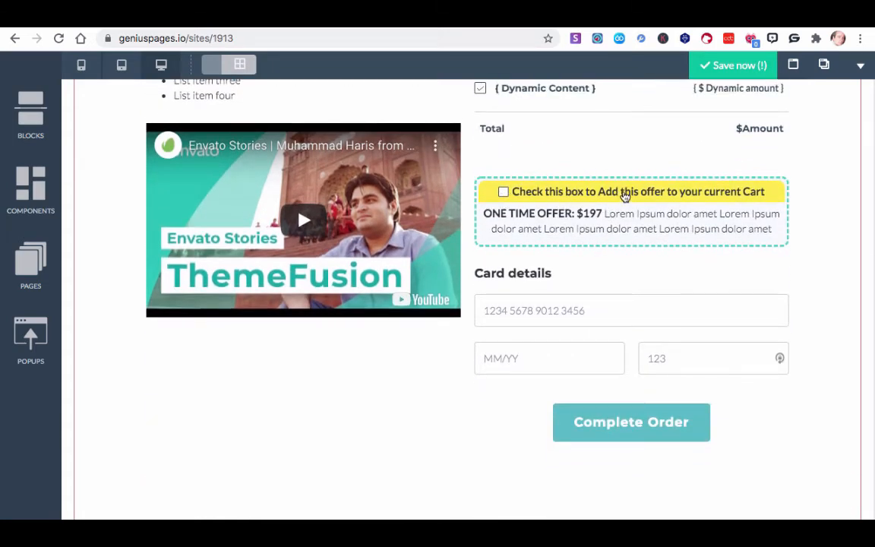
Step: Set the one-time offer price in the order bump box to $50
{"action": "left_click", "coordinate": [616, 230]}
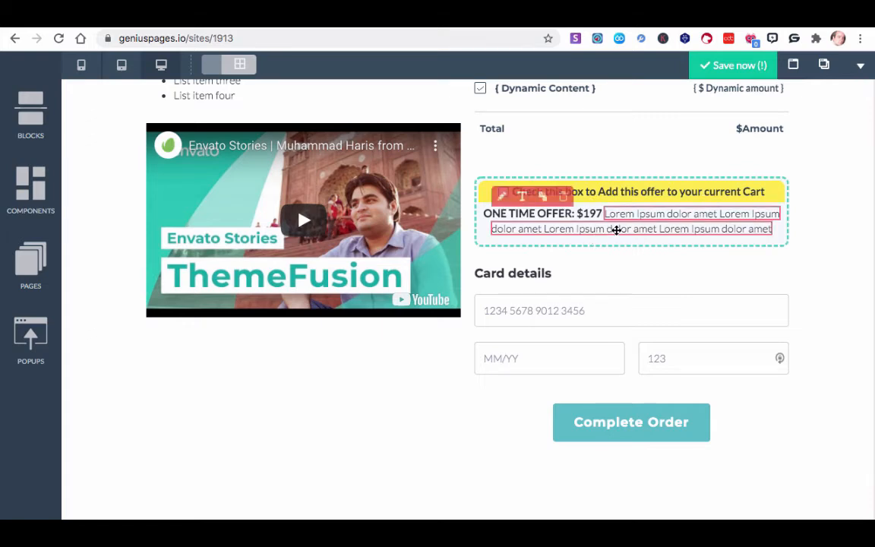
{"action": "left_click", "coordinate": [556, 217]}
{"action": "left_click", "coordinate": [515, 196]}
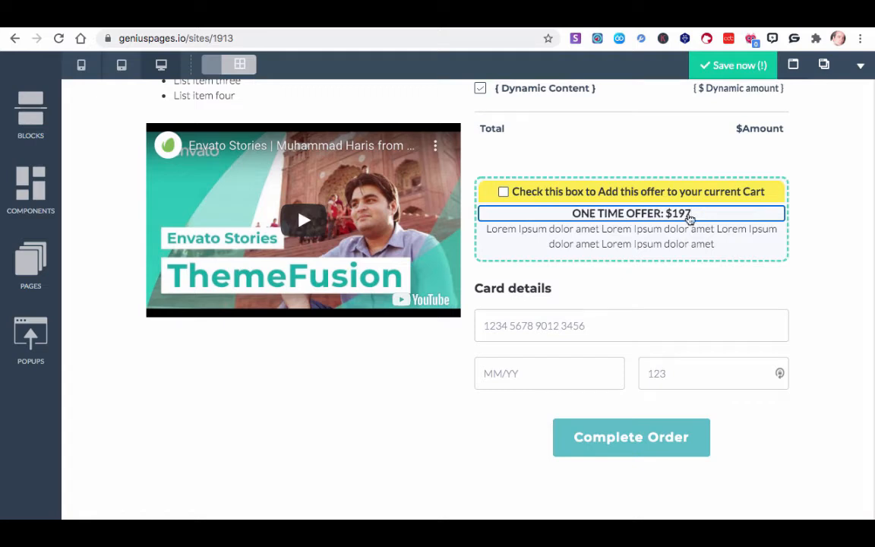
{"action": "key", "text": "BackSpace"}
{"action": "key", "text": "BackSpace"}
{"action": "key", "text": "BackSpace"}
{"action": "type", "text": "50"}
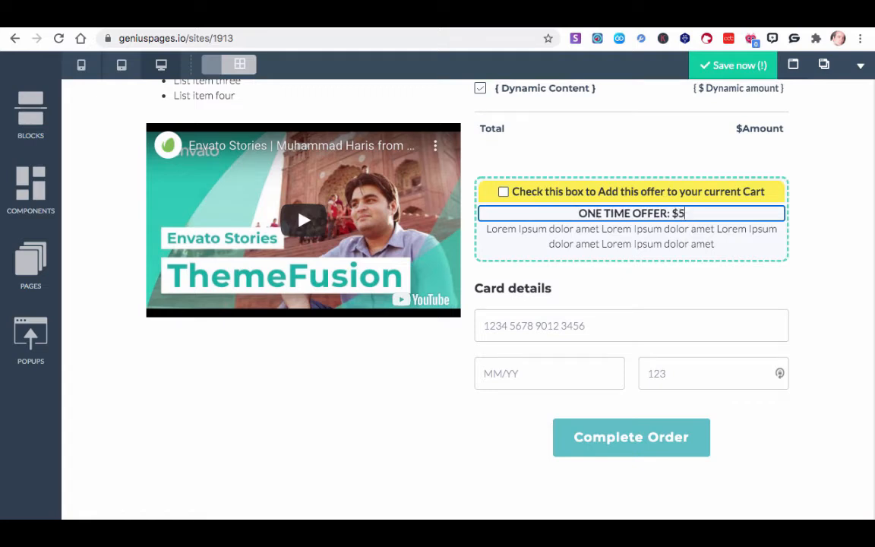
Step: Replace the order bump's placeholder description with "Get an additional 1,500 leads for only another $50"
{"action": "left_click", "coordinate": [658, 237]}
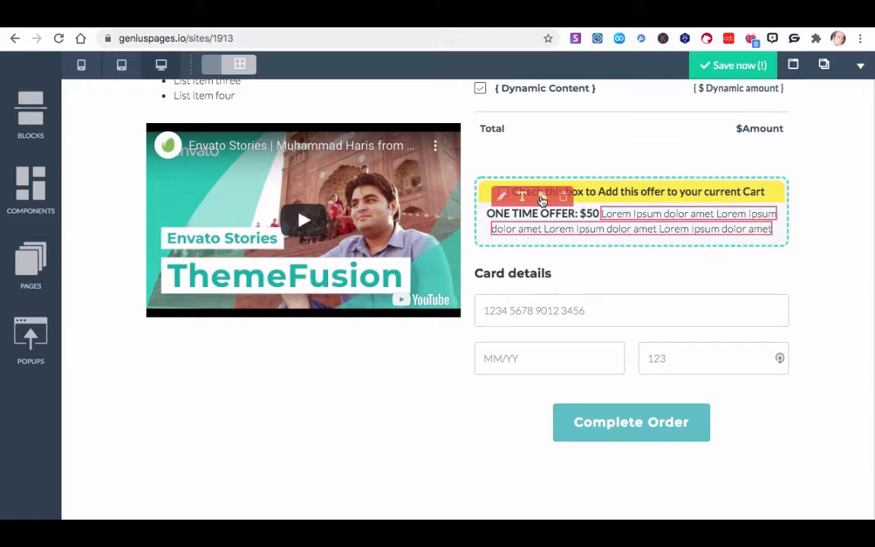
{"action": "left_click", "coordinate": [659, 228]}
{"action": "double_click", "coordinate": [670, 243]}
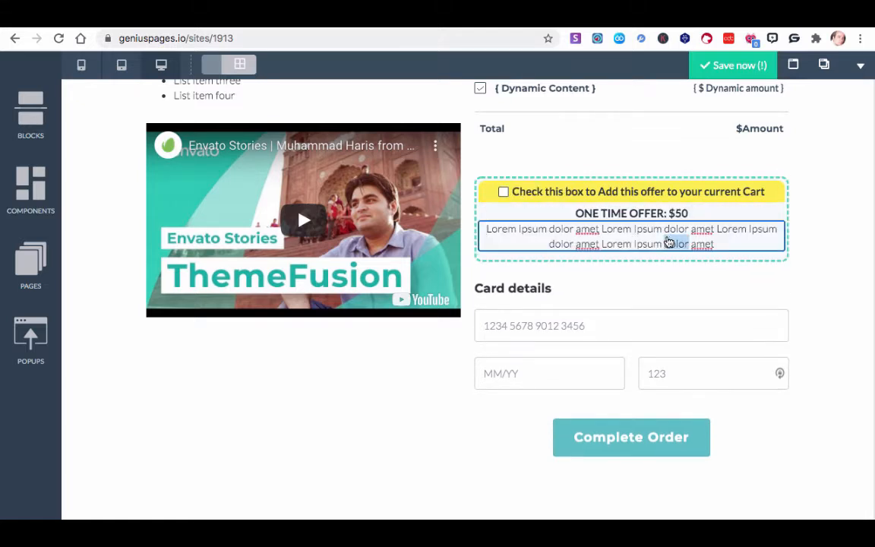
{"action": "triple_click", "coordinate": [669, 243]}
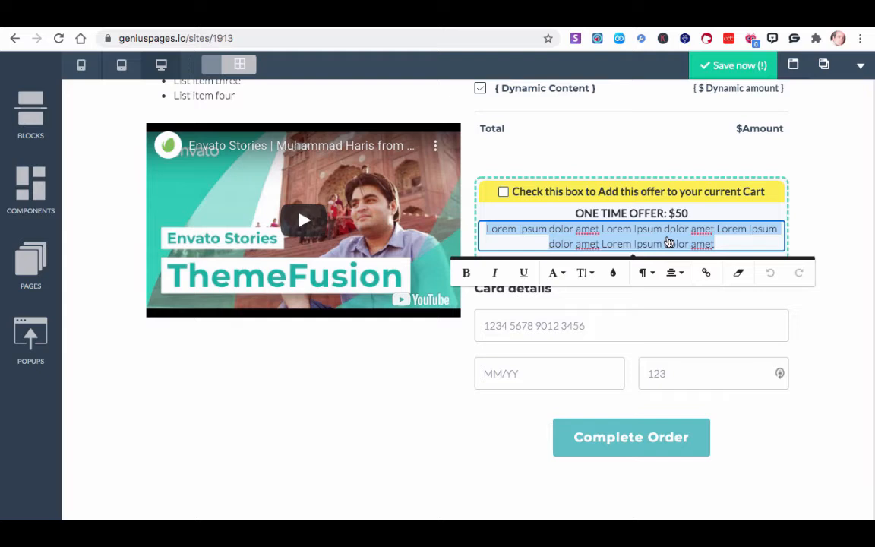
{"action": "type", "text": "Get an"}
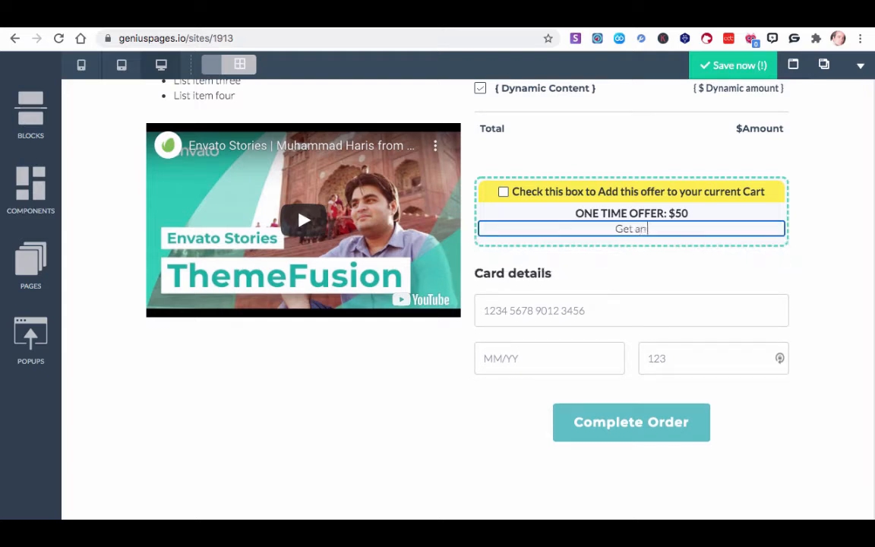
{"action": "type", "text": " additional "}
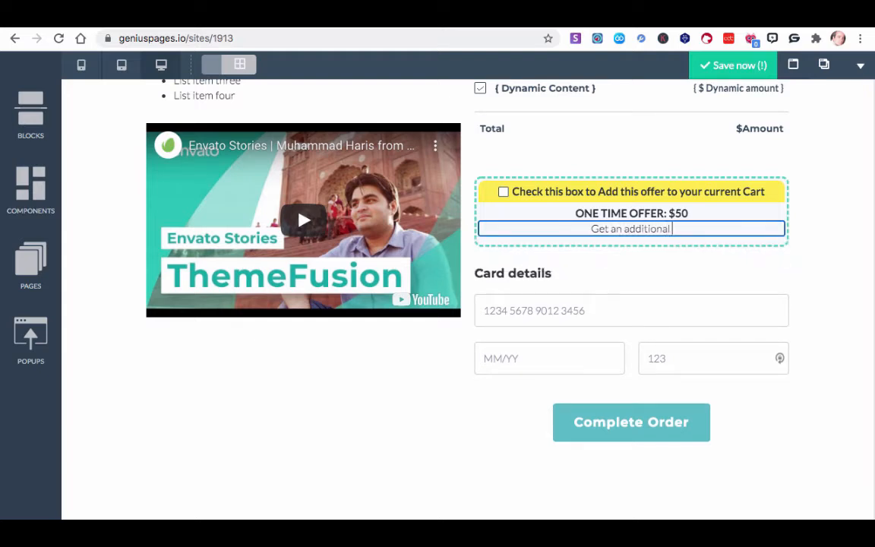
{"action": "type", "text": "1,500 leads for"}
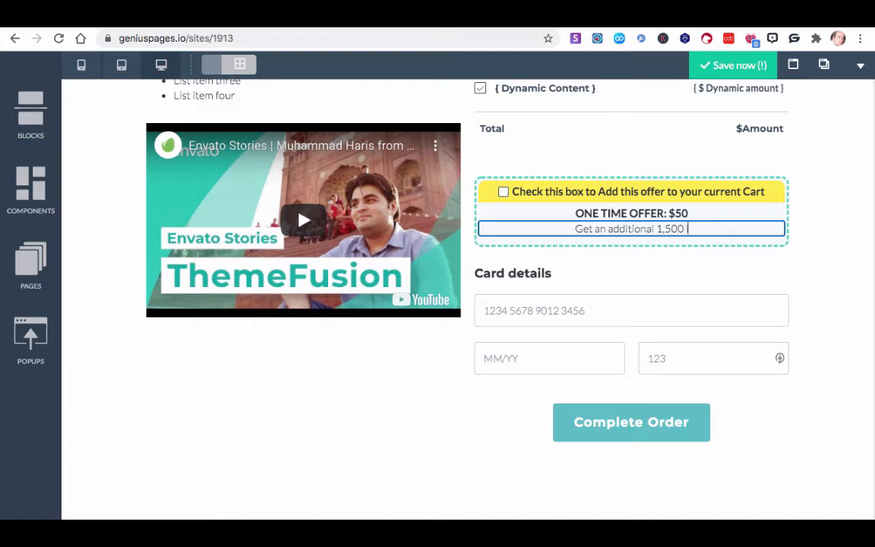
{"action": "type", "text": " onl"}
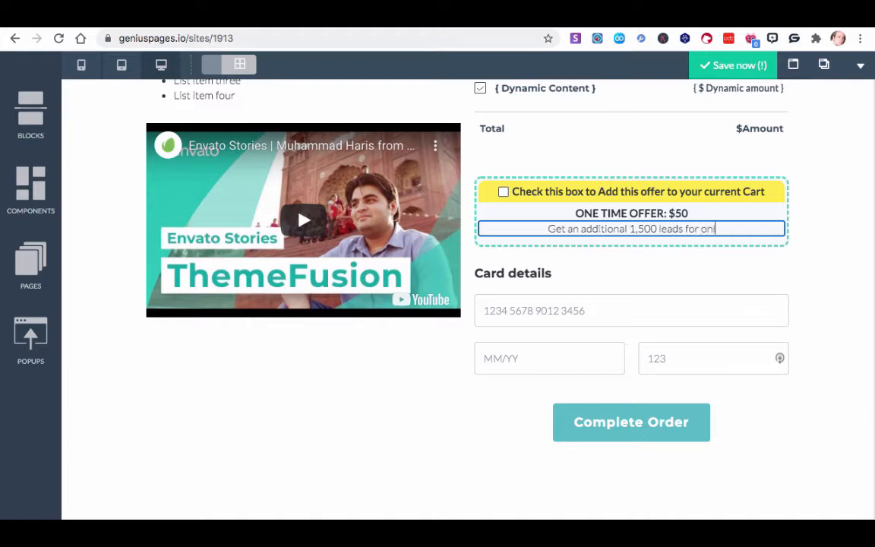
{"action": "type", "text": "y another $50"}
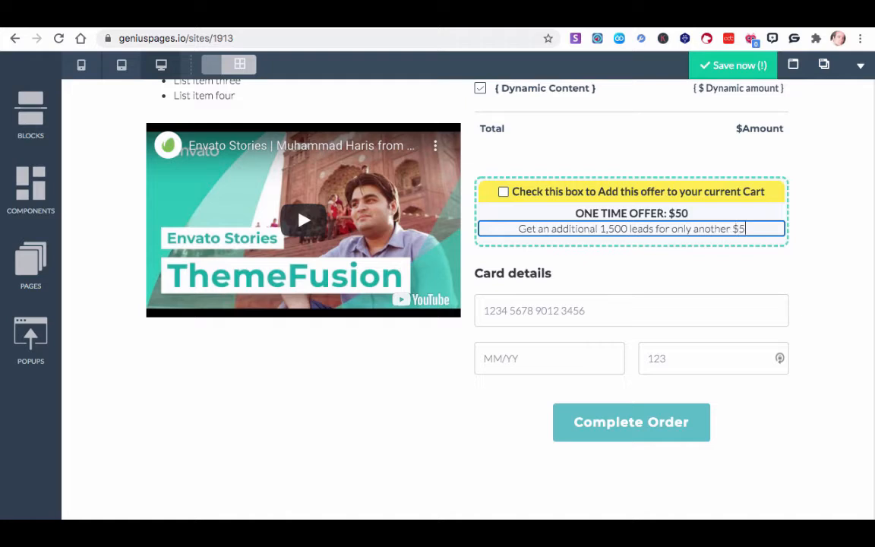
Step: Make the whole order bump description bold and finish editing the text
{"action": "double_click", "coordinate": [679, 230]}
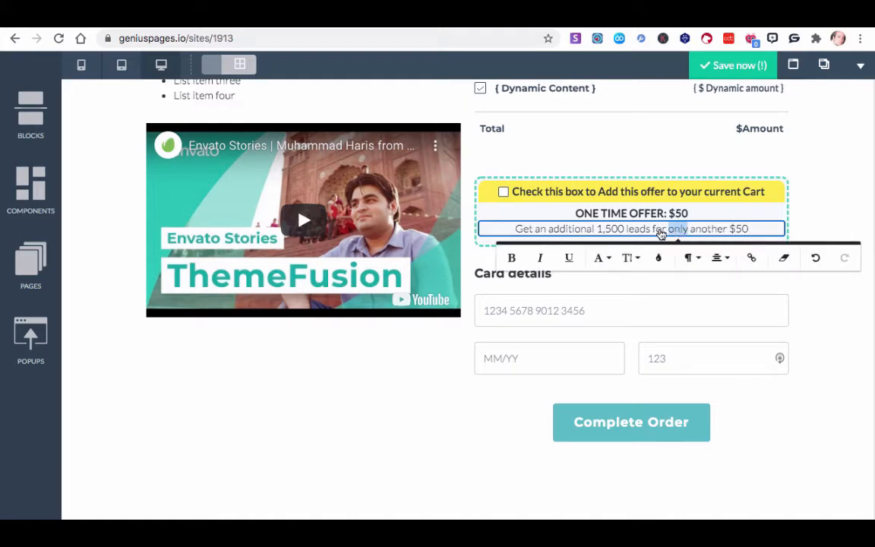
{"action": "triple_click", "coordinate": [655, 232]}
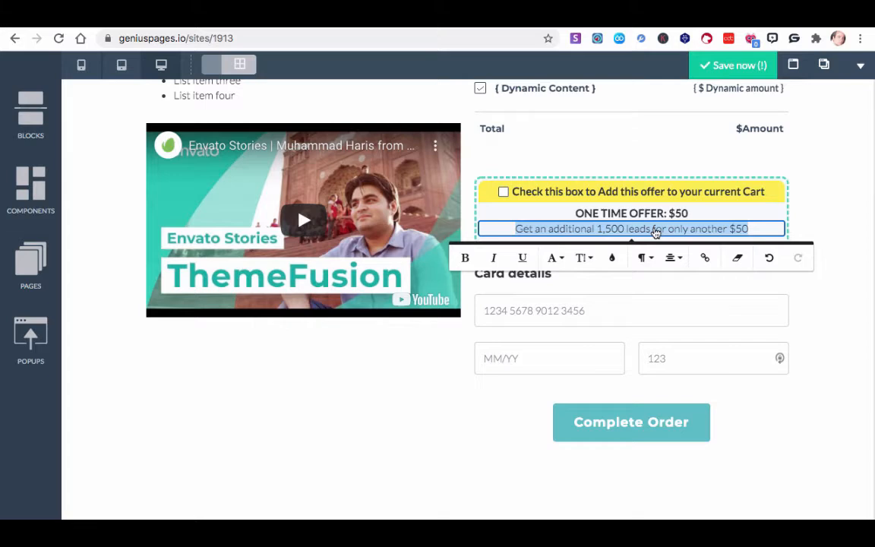
{"action": "left_click", "coordinate": [464, 257]}
{"action": "left_click", "coordinate": [704, 215]}
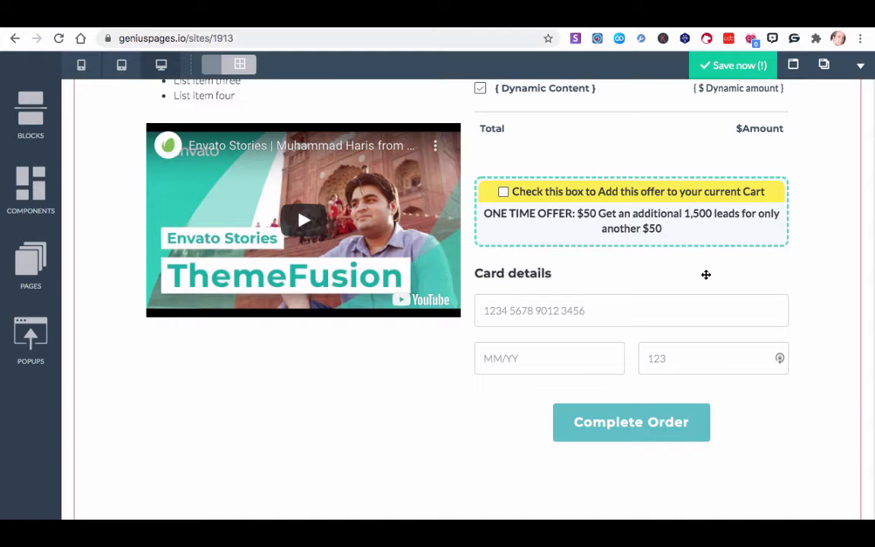
Step: Assign the products Niche Leads for Chirply 1,000 and Additional Niche Leads for Chirply 1,500 to the Order List, apply the changes and close its editor
{"action": "scroll", "coordinate": [706, 274], "scroll_direction": "up", "scroll_amount": 1}
{"action": "scroll", "coordinate": [707, 273], "scroll_direction": "up", "scroll_amount": 2}
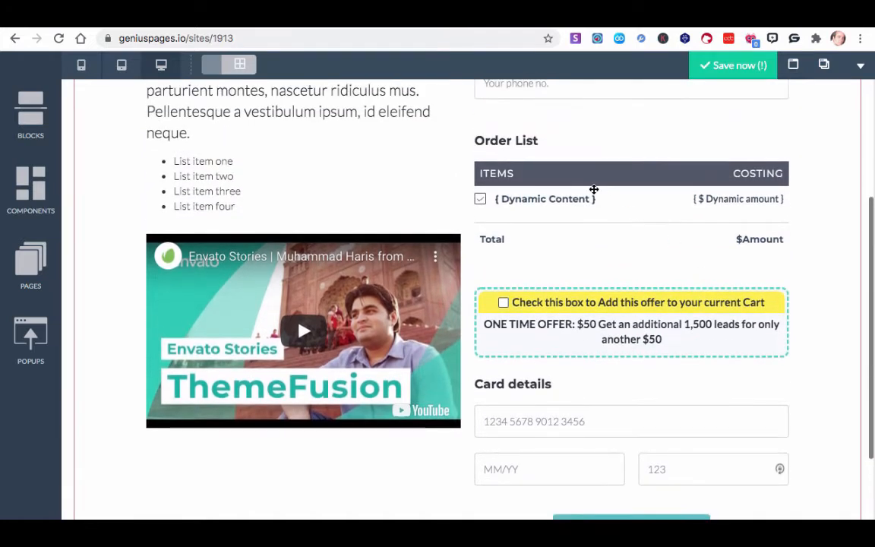
{"action": "scroll", "coordinate": [593, 189], "scroll_direction": "up", "scroll_amount": 1}
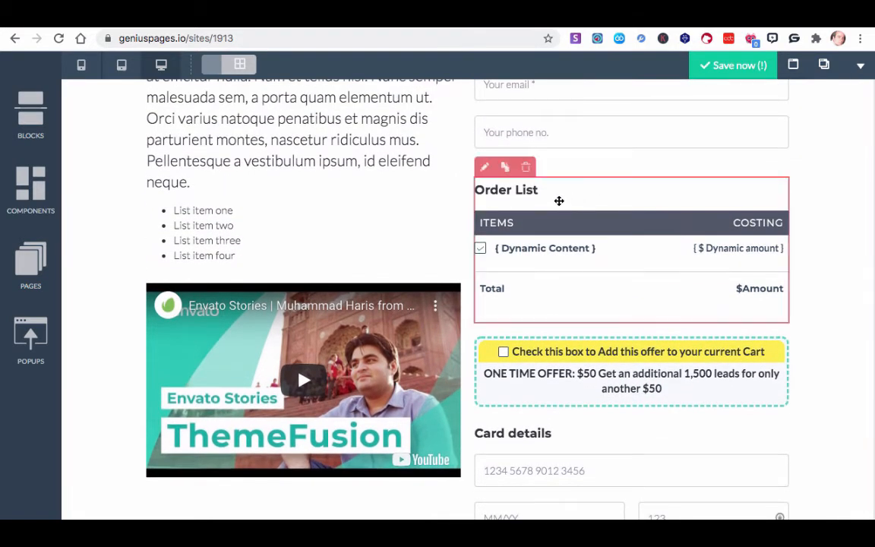
{"action": "left_click", "coordinate": [484, 169]}
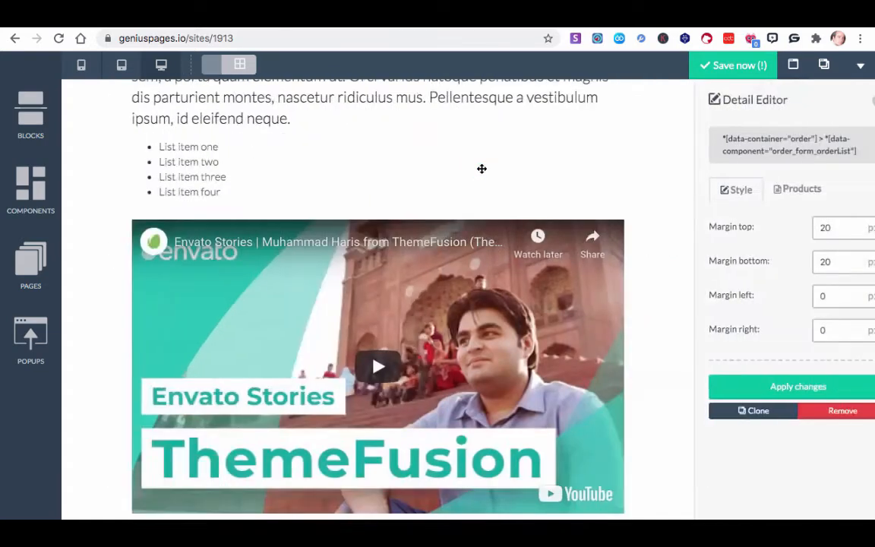
{"action": "left_click", "coordinate": [777, 189]}
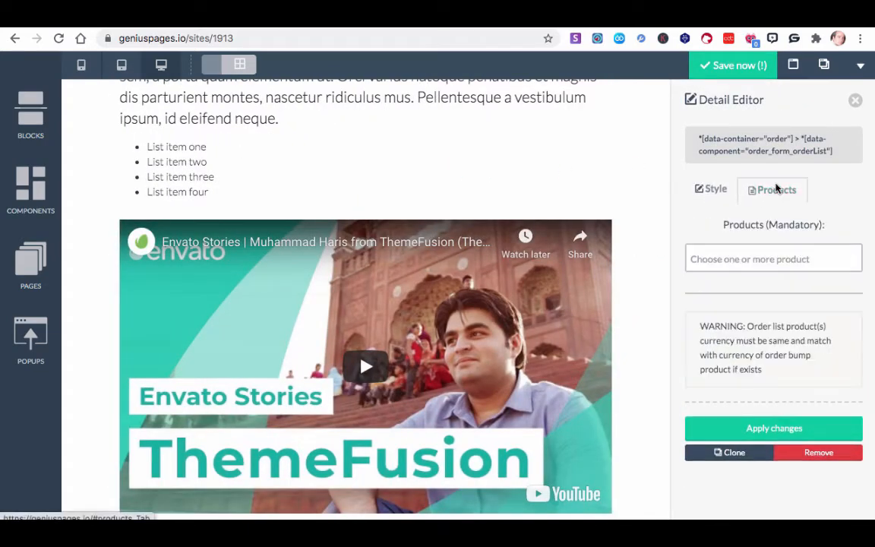
{"action": "left_click", "coordinate": [767, 257]}
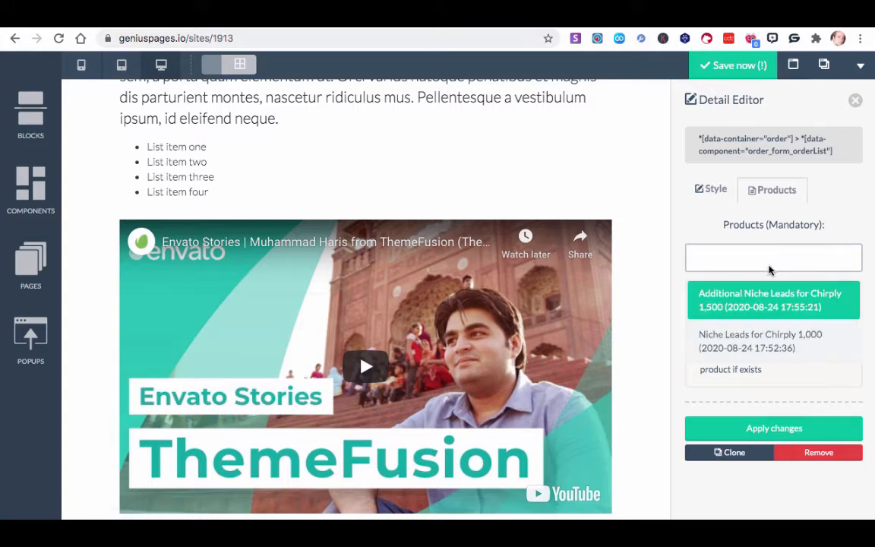
{"action": "left_click", "coordinate": [752, 339]}
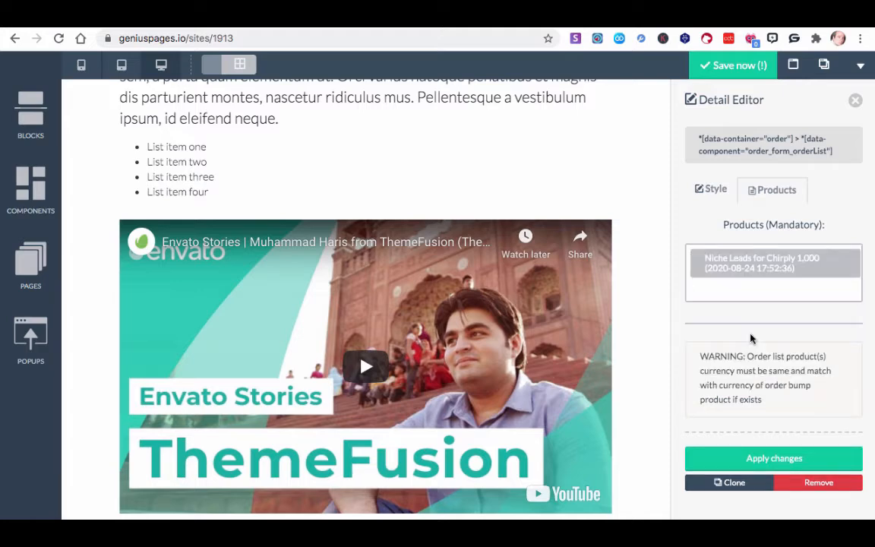
{"action": "left_click", "coordinate": [743, 300]}
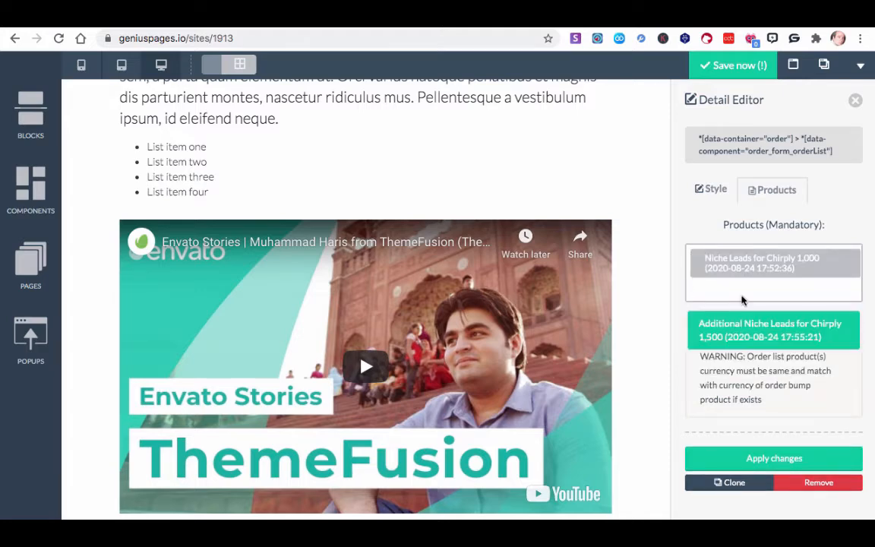
{"action": "left_click", "coordinate": [745, 328]}
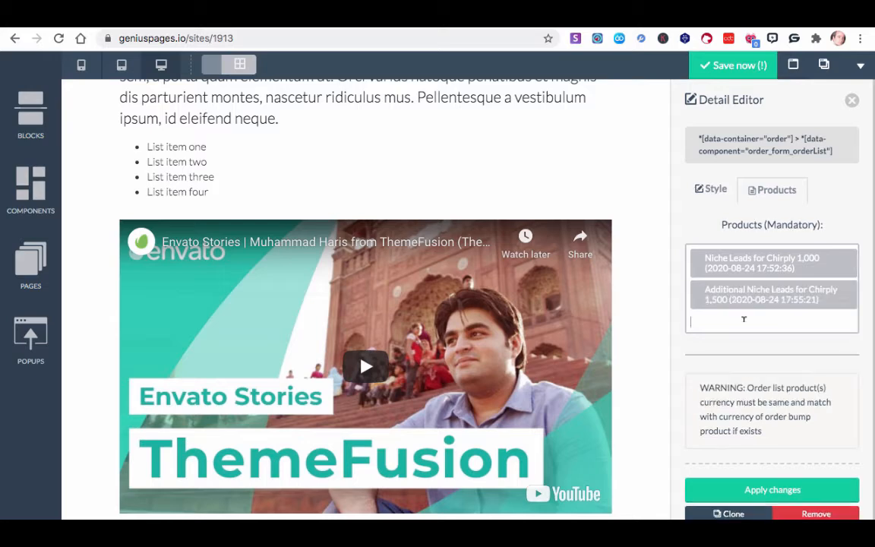
{"action": "left_click", "coordinate": [769, 490]}
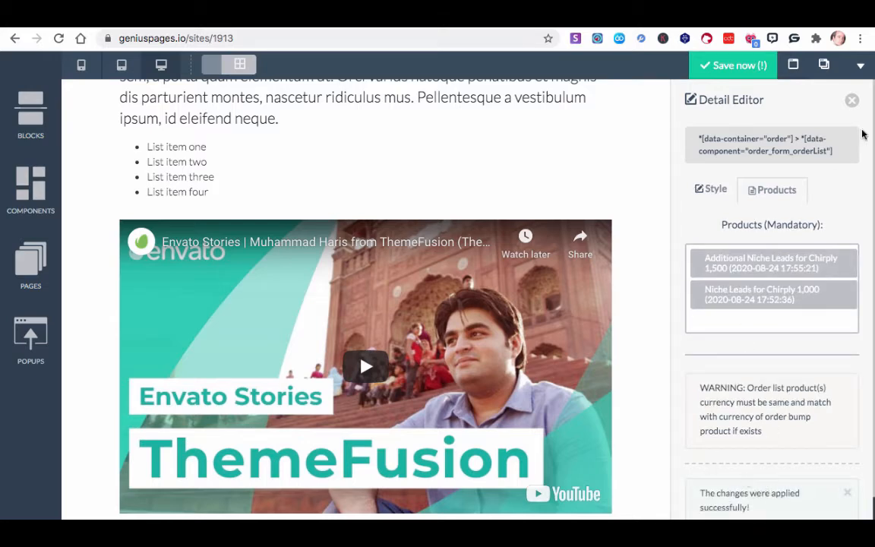
{"action": "left_click", "coordinate": [852, 102]}
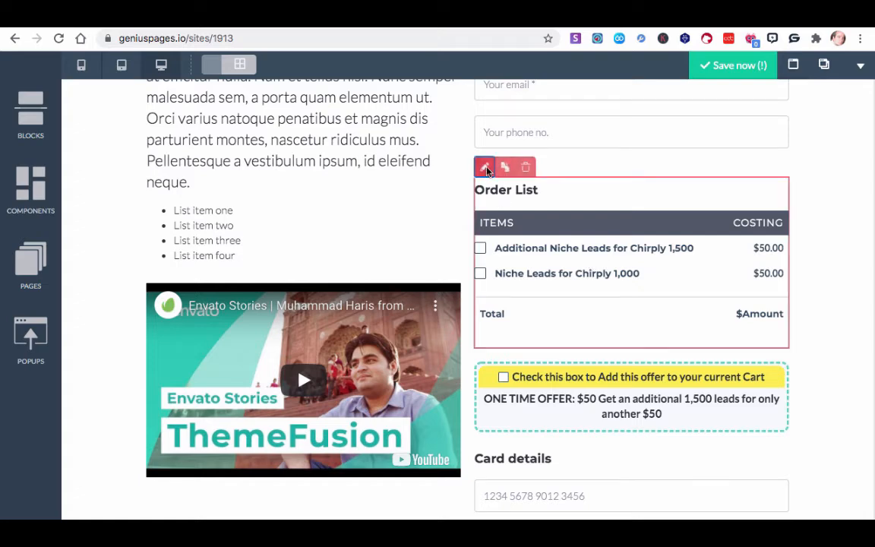
Step: Reassign the Order List products so only Niche Leads for Chirply 1,000 is offered, apply the changes and close the editor
{"action": "left_click", "coordinate": [485, 167]}
{"action": "left_click", "coordinate": [780, 189]}
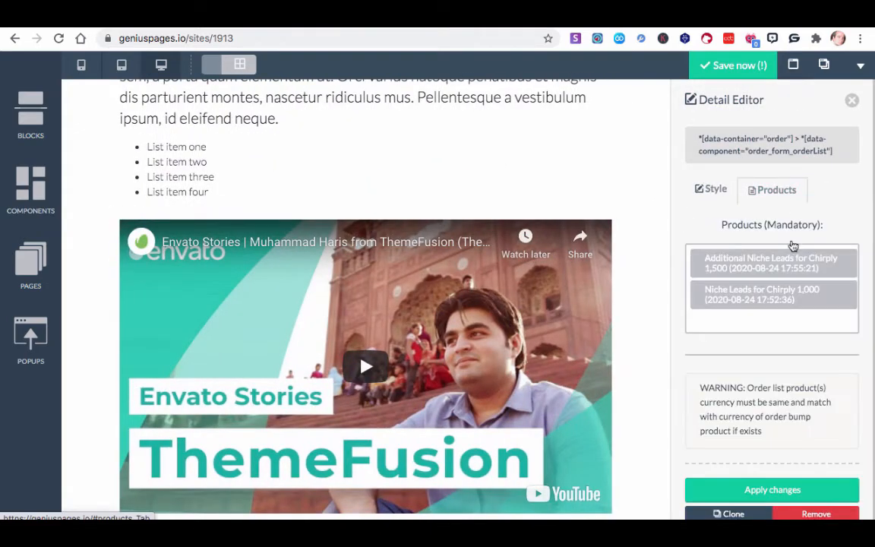
{"action": "left_click", "coordinate": [778, 283]}
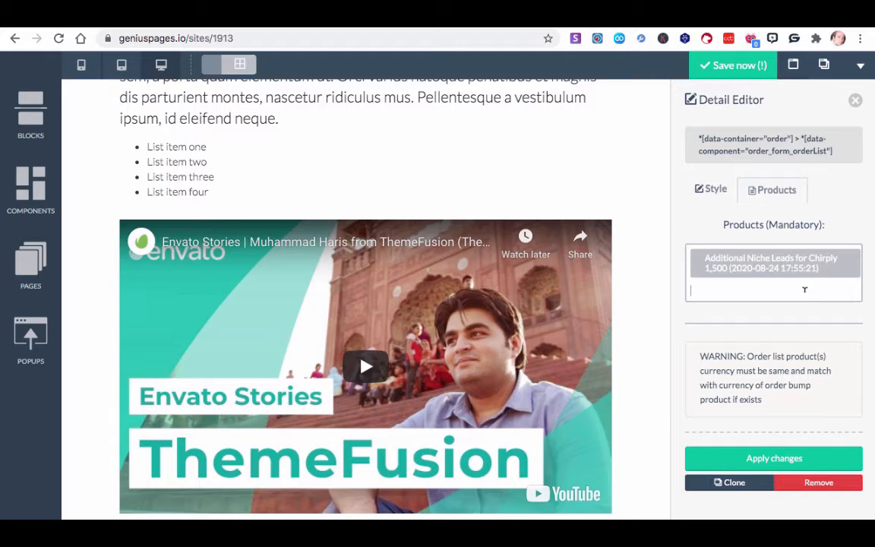
{"action": "left_click", "coordinate": [787, 263]}
{"action": "left_click", "coordinate": [742, 252]}
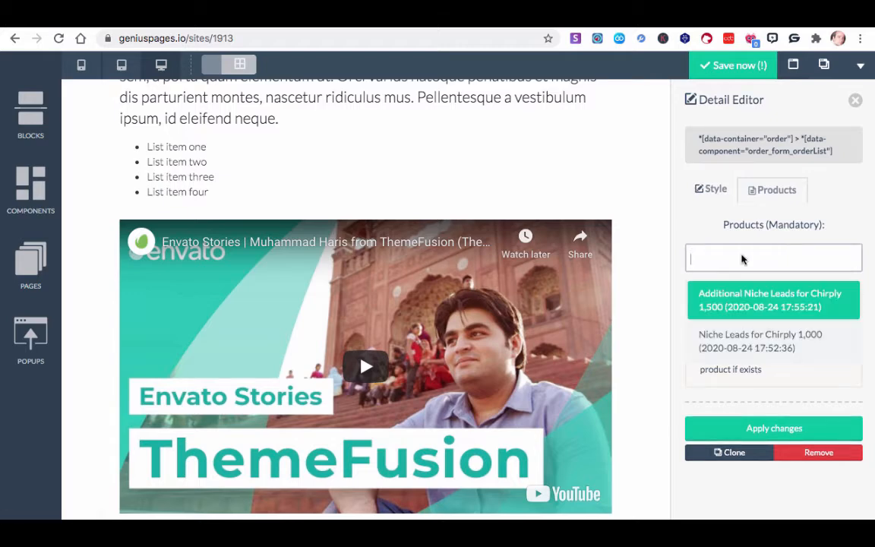
{"action": "left_click", "coordinate": [752, 338]}
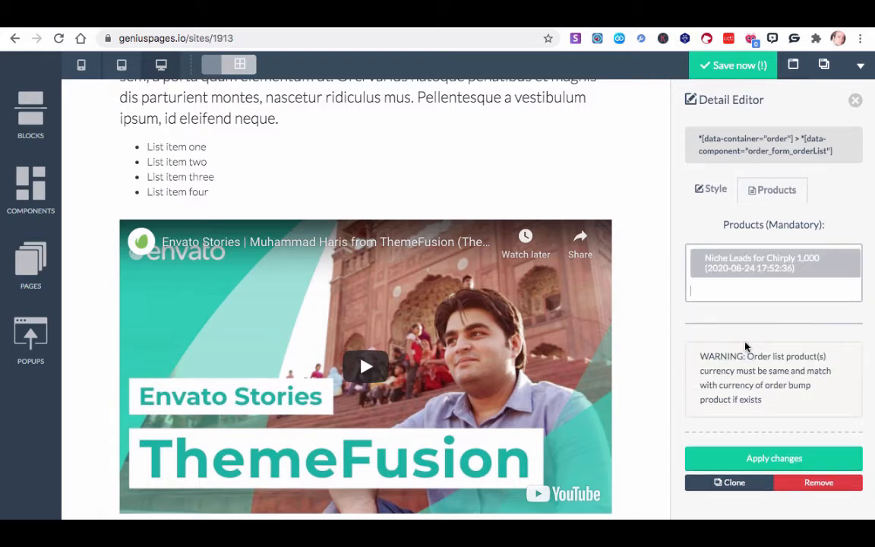
{"action": "left_click", "coordinate": [768, 458]}
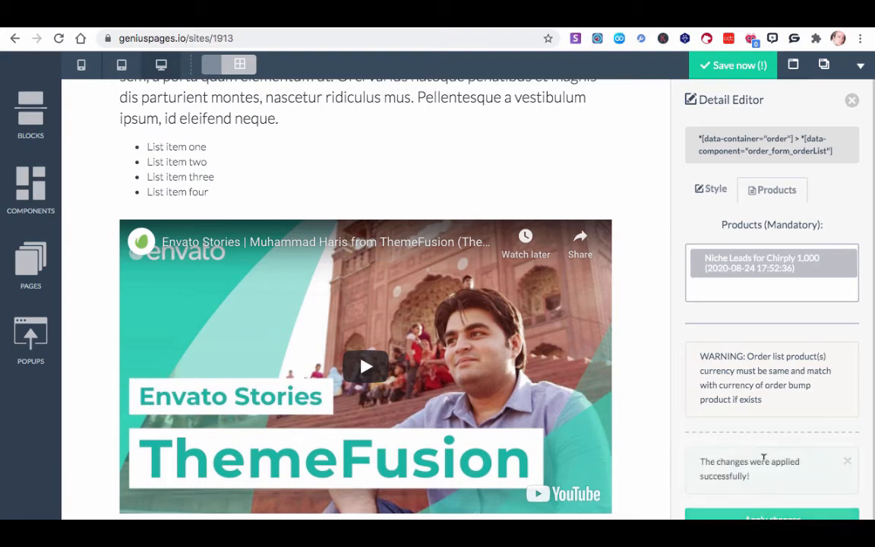
{"action": "left_click", "coordinate": [852, 100]}
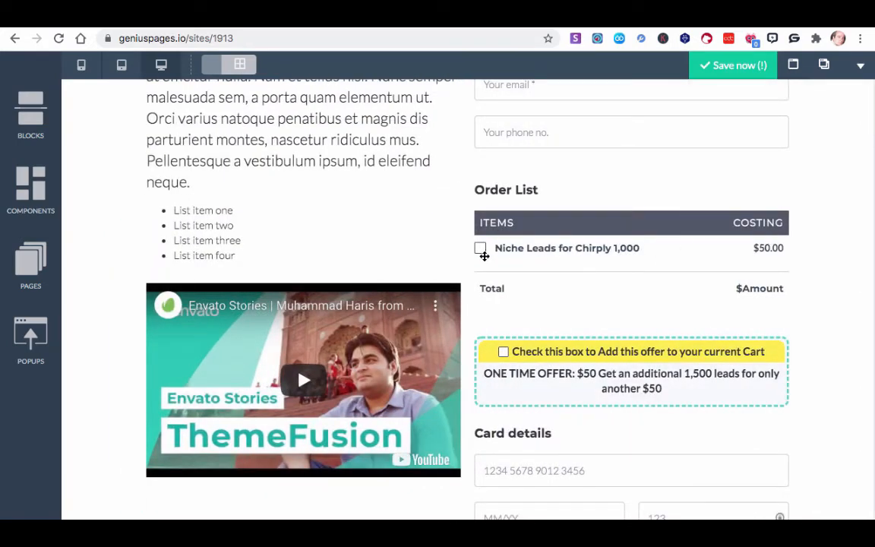
Step: Assign the product Additional Niche Leads for Chirply 1,500 to the order bump and apply the changes
{"action": "scroll", "coordinate": [554, 289], "scroll_direction": "down", "scroll_amount": 1}
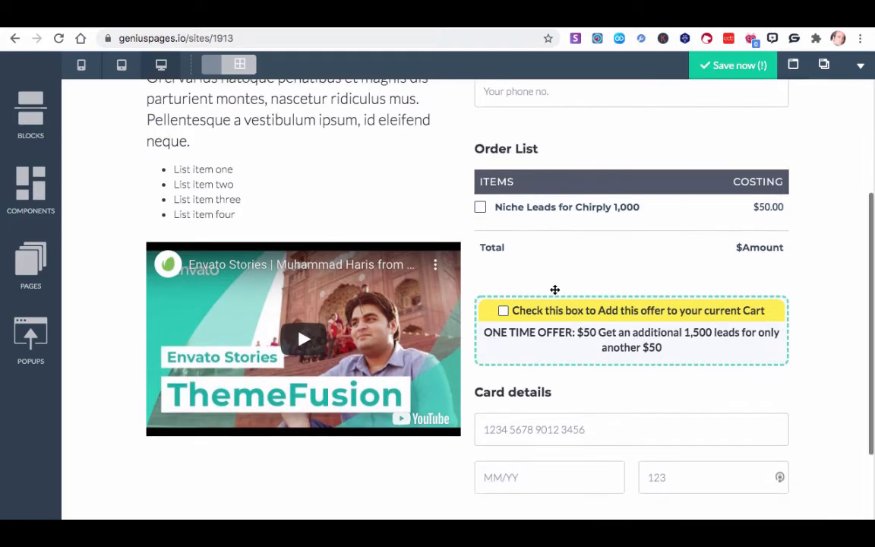
{"action": "mouse_move", "coordinate": [486, 343]}
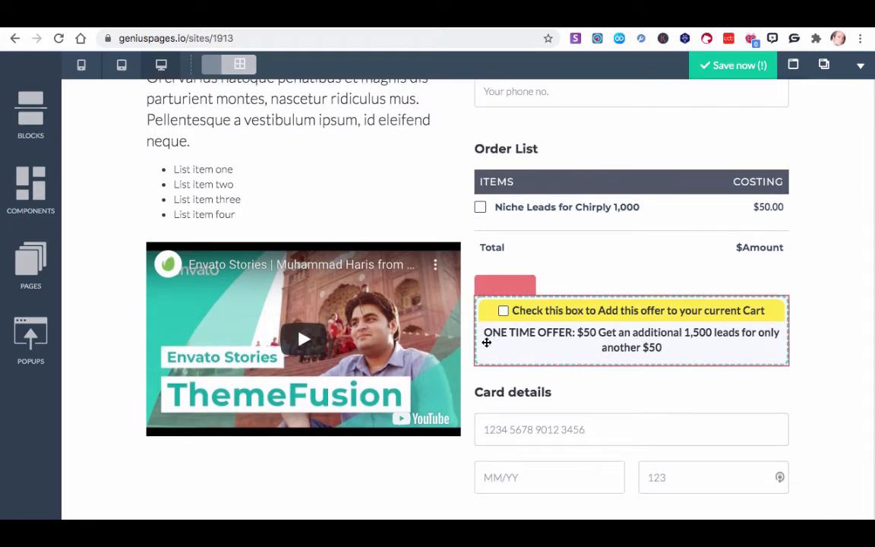
{"action": "left_click", "coordinate": [485, 285]}
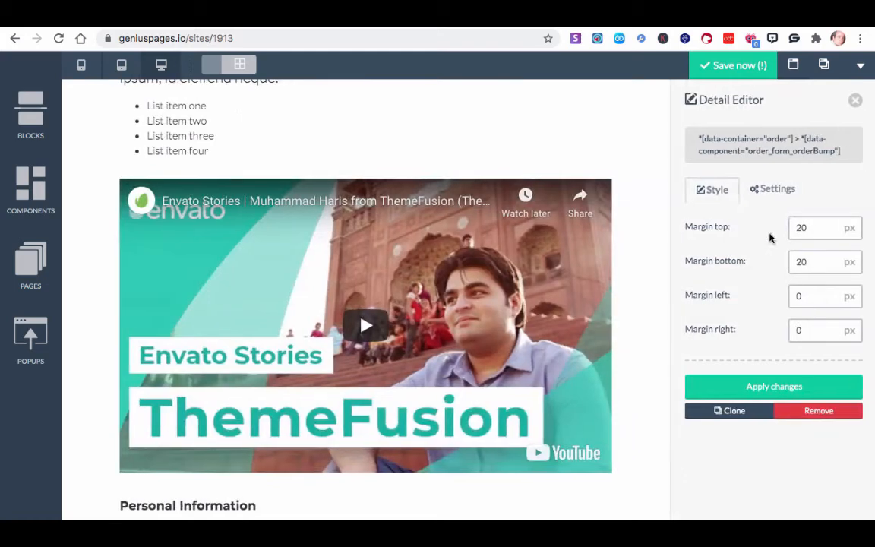
{"action": "left_click", "coordinate": [776, 190]}
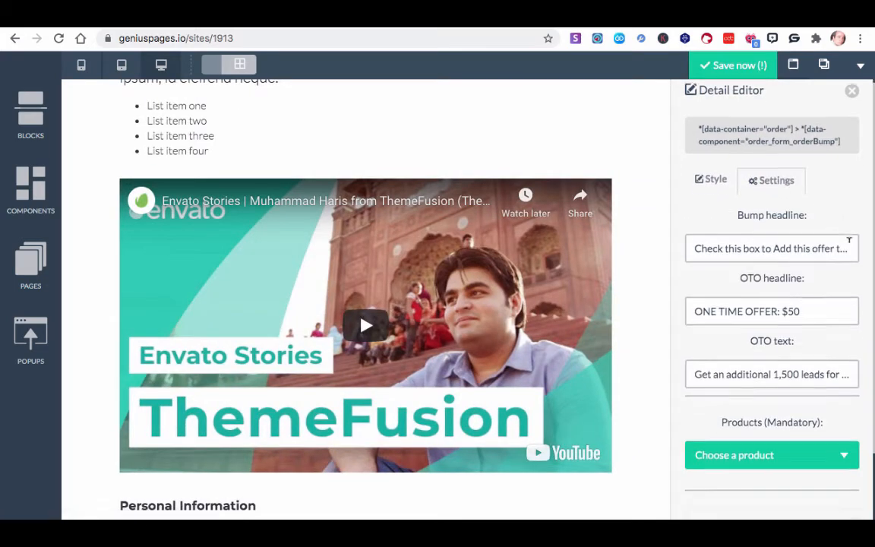
{"action": "scroll", "coordinate": [806, 190], "scroll_direction": "down", "scroll_amount": 1}
{"action": "scroll", "coordinate": [790, 219], "scroll_direction": "down", "scroll_amount": 1}
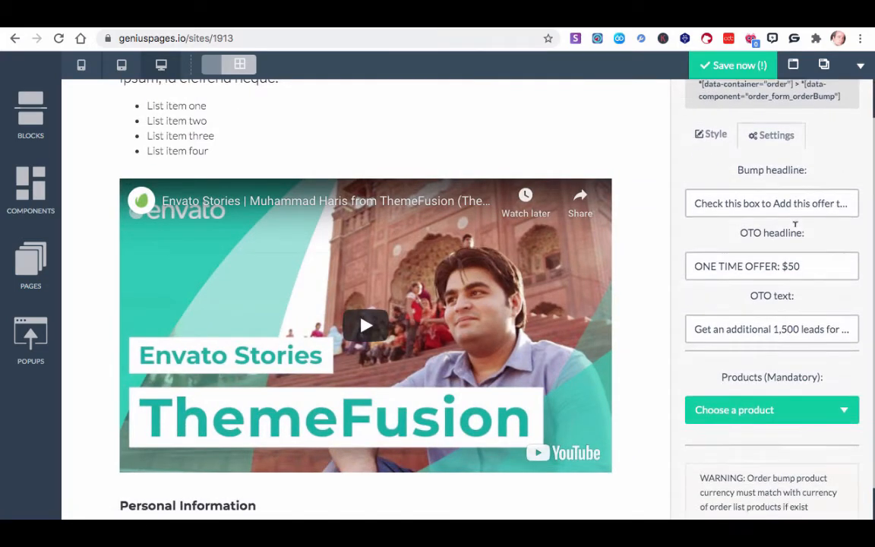
{"action": "scroll", "coordinate": [767, 249], "scroll_direction": "down", "scroll_amount": 1}
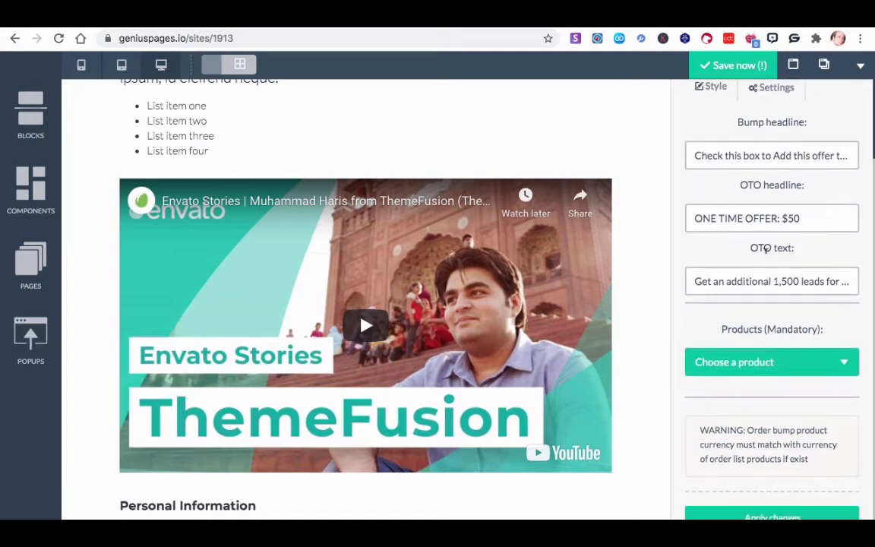
{"action": "scroll", "coordinate": [752, 330], "scroll_direction": "down", "scroll_amount": 1}
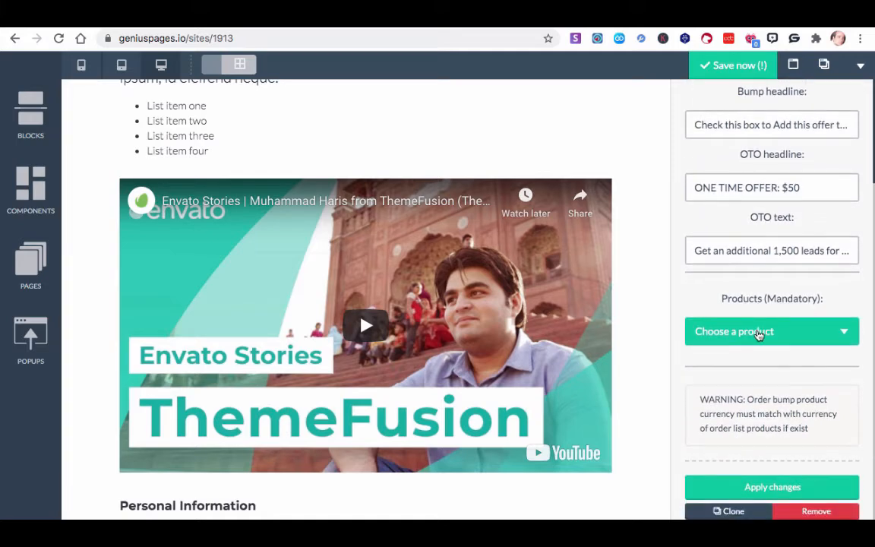
{"action": "left_click", "coordinate": [842, 332]}
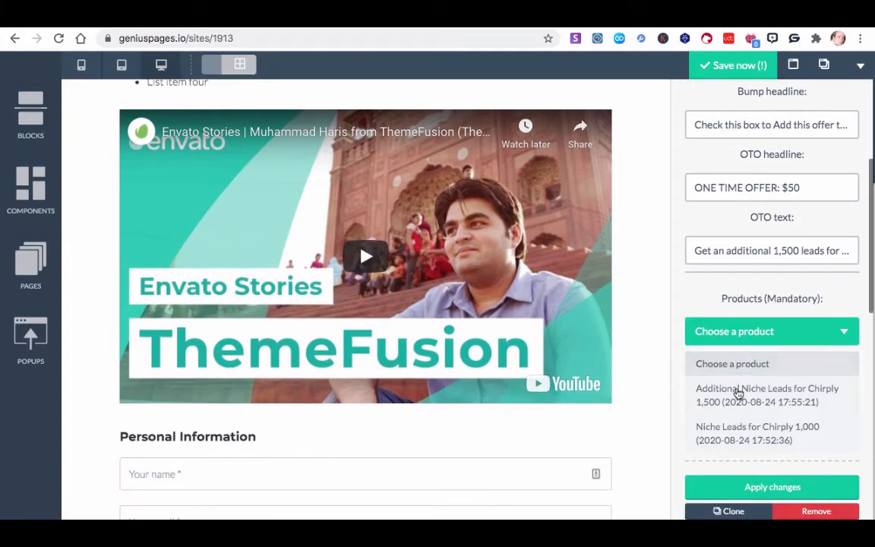
{"action": "left_click", "coordinate": [738, 391]}
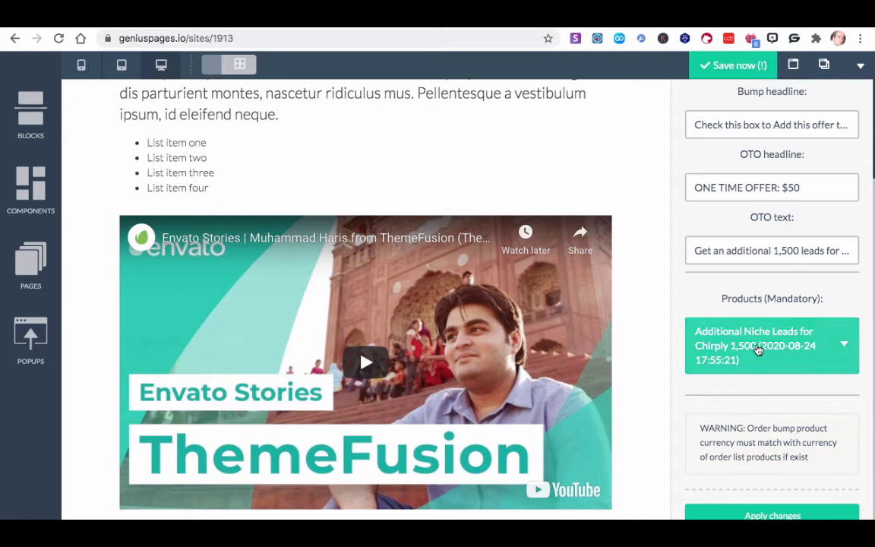
{"action": "scroll", "coordinate": [758, 348], "scroll_direction": "up", "scroll_amount": 3}
{"action": "scroll", "coordinate": [758, 348], "scroll_direction": "down", "scroll_amount": 4}
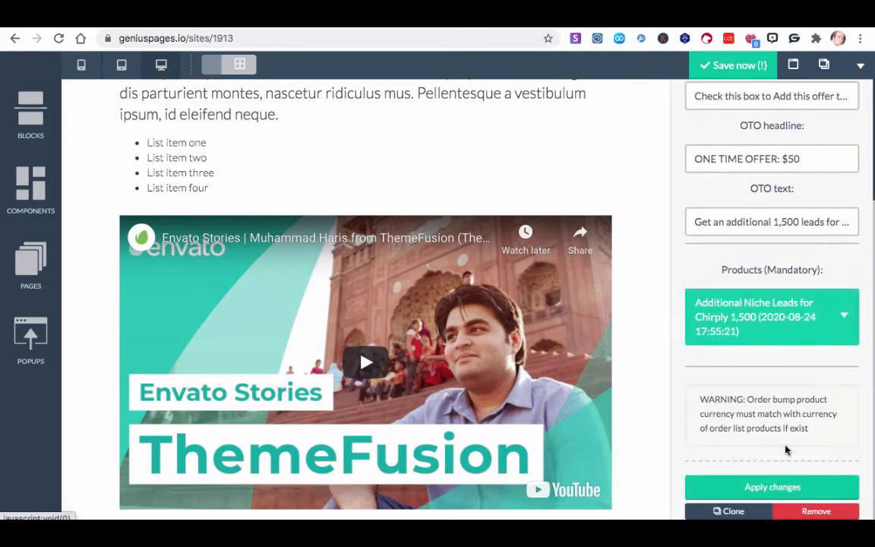
{"action": "left_click", "coordinate": [762, 487]}
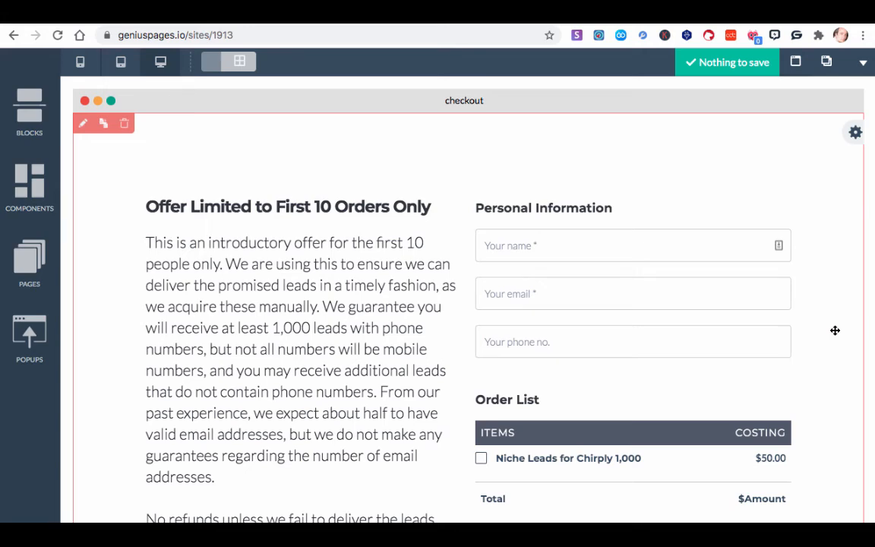
Step: Open the checkout order form's settings and try to name the form "Chirply Leads Intro Offer"
{"action": "scroll", "coordinate": [835, 330], "scroll_direction": "down", "scroll_amount": 6}
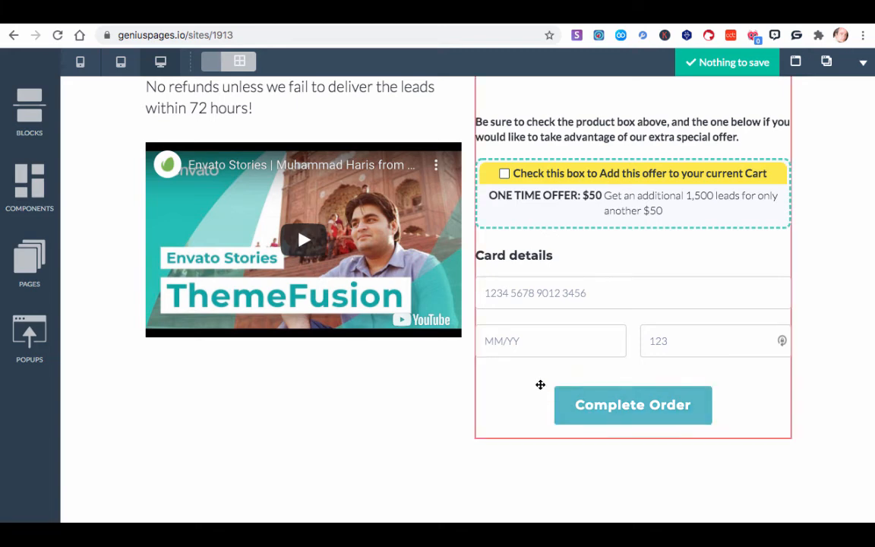
{"action": "scroll", "coordinate": [540, 384], "scroll_direction": "up", "scroll_amount": 6}
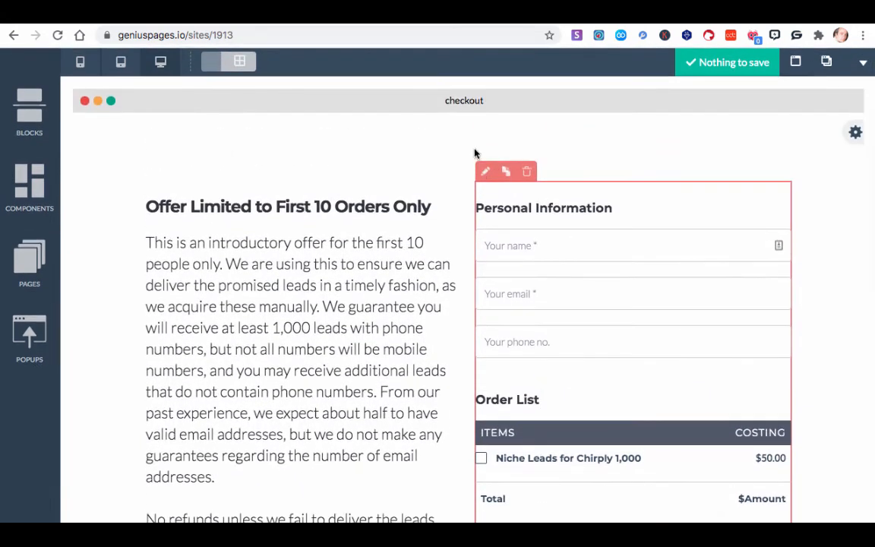
{"action": "left_click", "coordinate": [485, 172]}
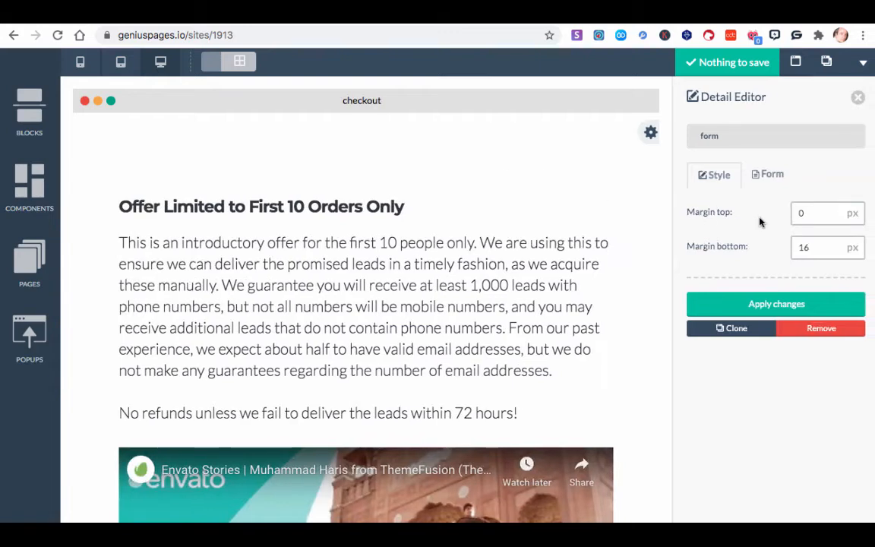
{"action": "left_click", "coordinate": [772, 176]}
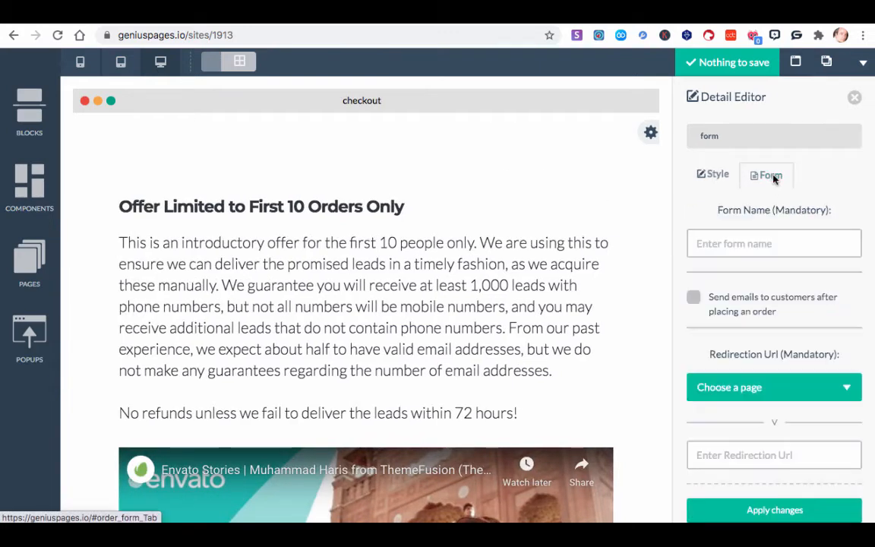
{"action": "left_click", "coordinate": [745, 243]}
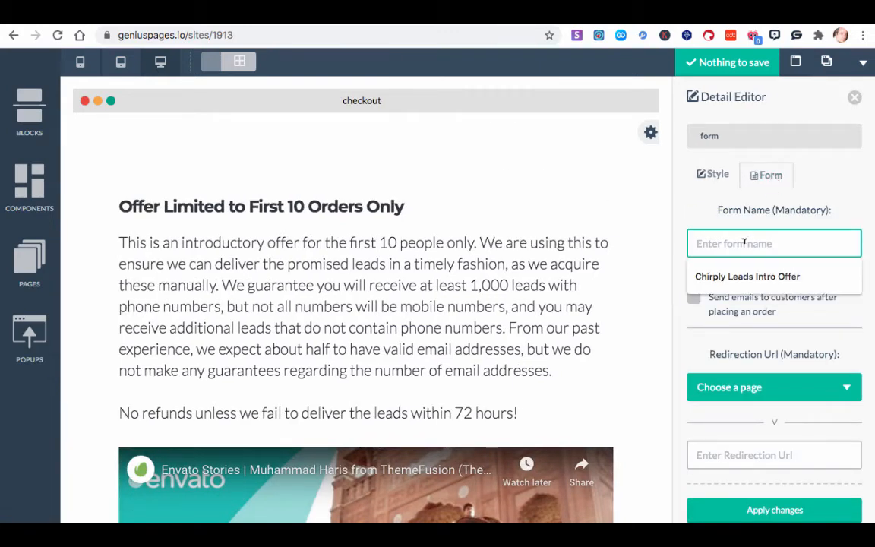
{"action": "left_click", "coordinate": [733, 277]}
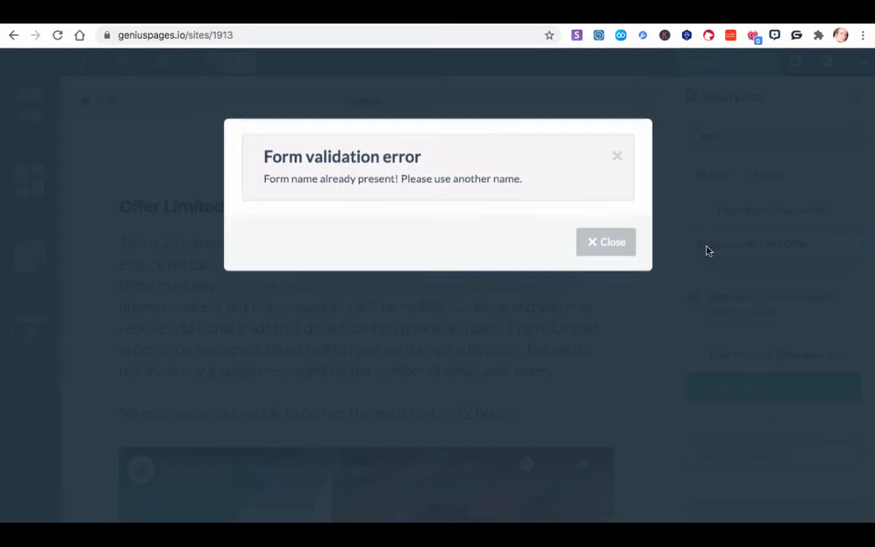
{"action": "left_click", "coordinate": [615, 261]}
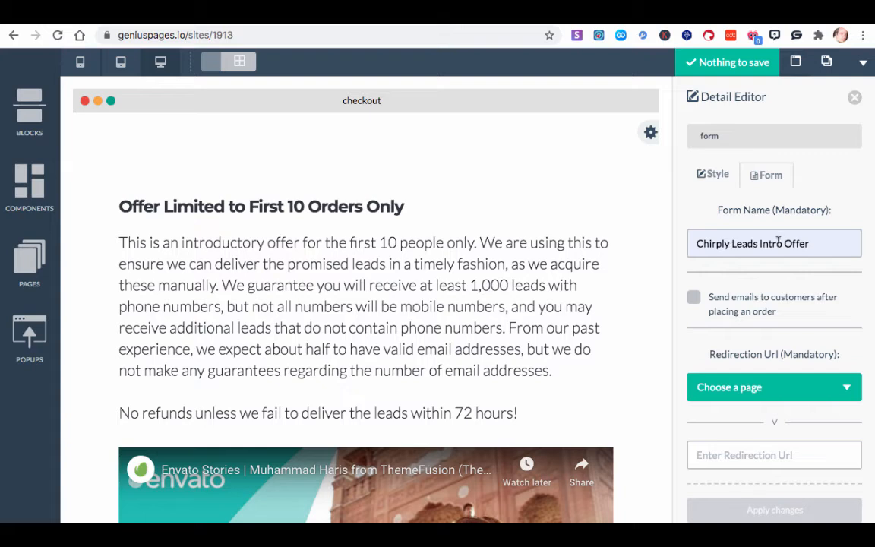
Step: Change the form name to "Chirply Leads Introductory Offer"
{"action": "left_click", "coordinate": [783, 243]}
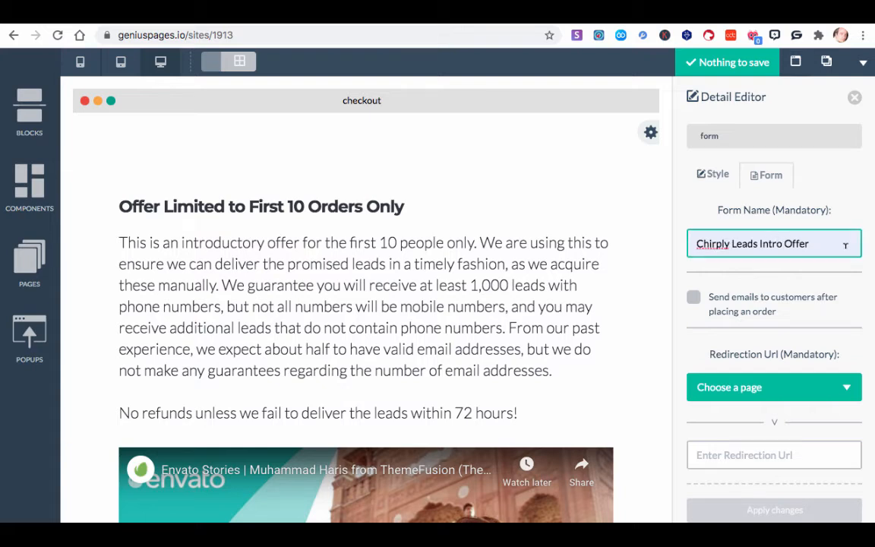
{"action": "type", "text": "ductor"}
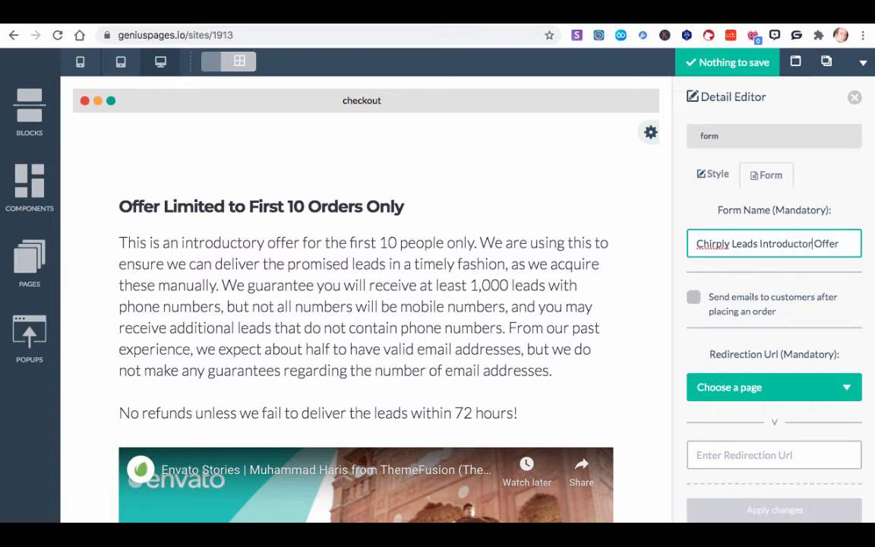
{"action": "type", "text": "y"}
Step: Set the form's redirection to the thankyou page with customer emails left off, apply the changes and save the site
{"action": "scroll", "coordinate": [836, 277], "scroll_direction": "down", "scroll_amount": 1}
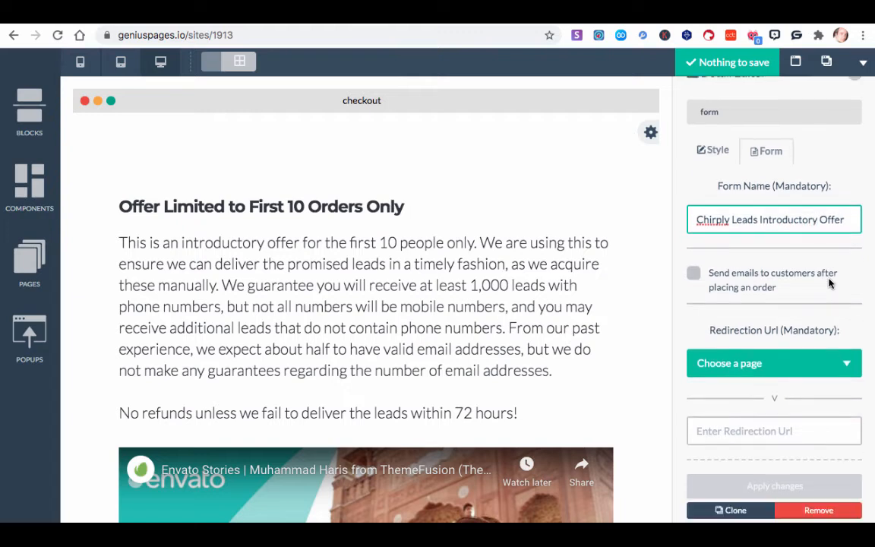
{"action": "left_click", "coordinate": [694, 274]}
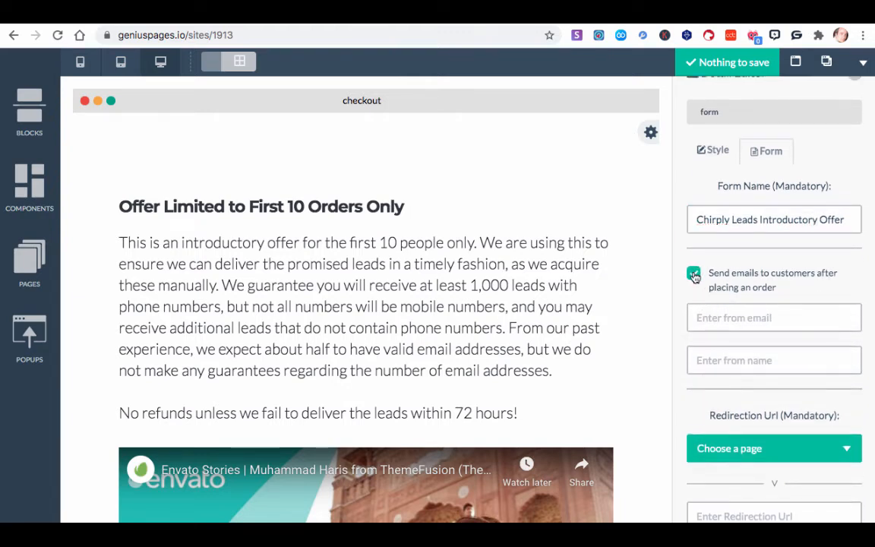
{"action": "left_click", "coordinate": [695, 275]}
{"action": "left_click", "coordinate": [845, 364]}
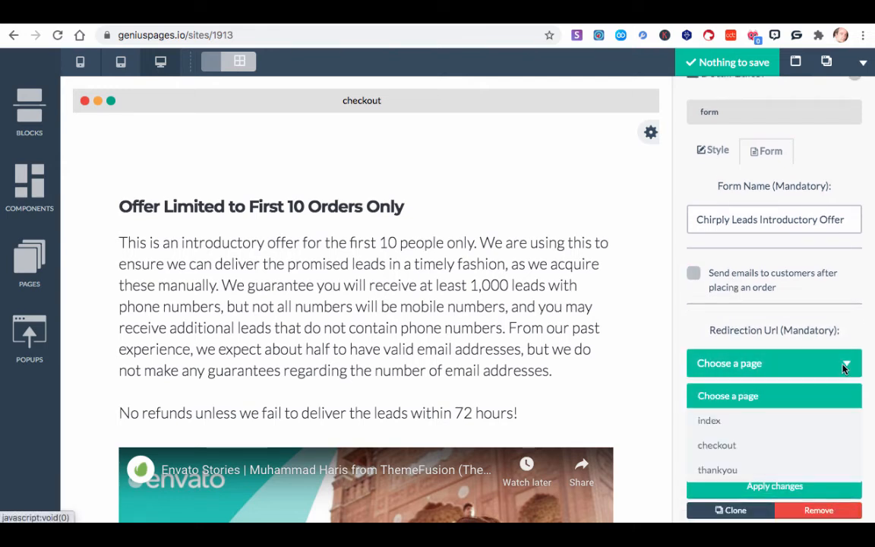
{"action": "left_click", "coordinate": [721, 470]}
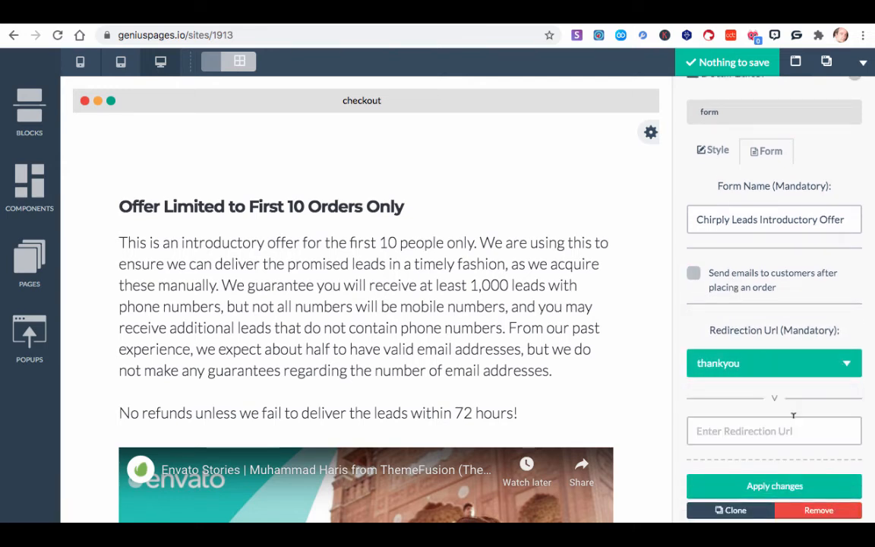
{"action": "left_click", "coordinate": [777, 486]}
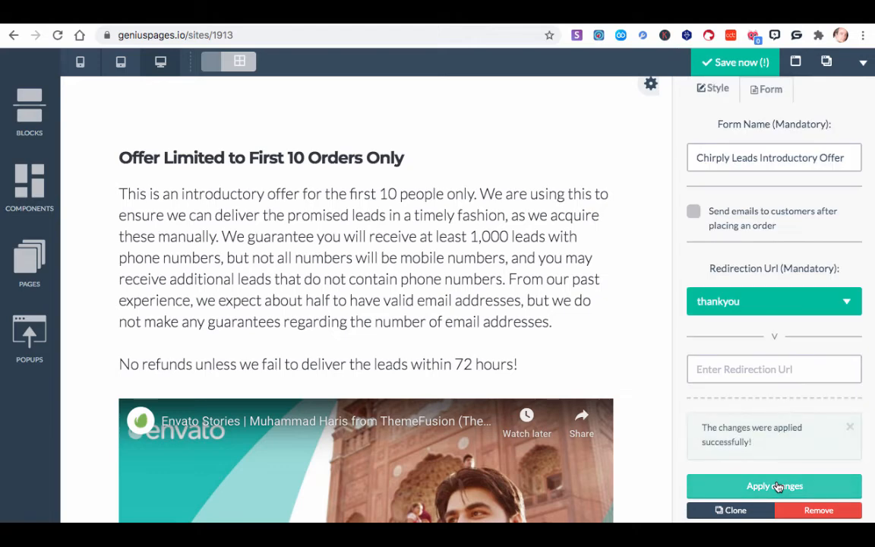
{"action": "left_click", "coordinate": [747, 62]}
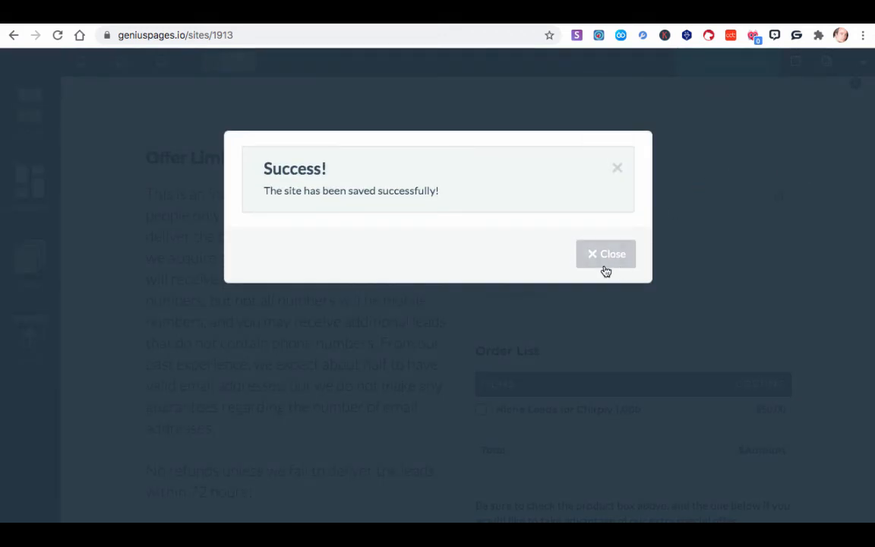
{"action": "left_click", "coordinate": [606, 253]}
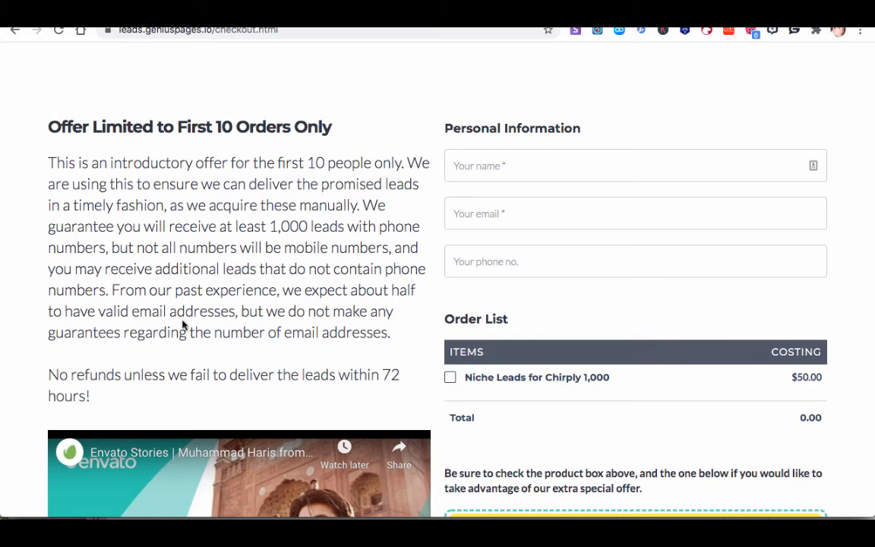
Step: Review the published checkout page, including the offer text, the order list and the note above the order bump
{"action": "scroll", "coordinate": [182, 324], "scroll_direction": "down", "scroll_amount": 2}
{"action": "scroll", "coordinate": [182, 324], "scroll_direction": "up", "scroll_amount": 2}
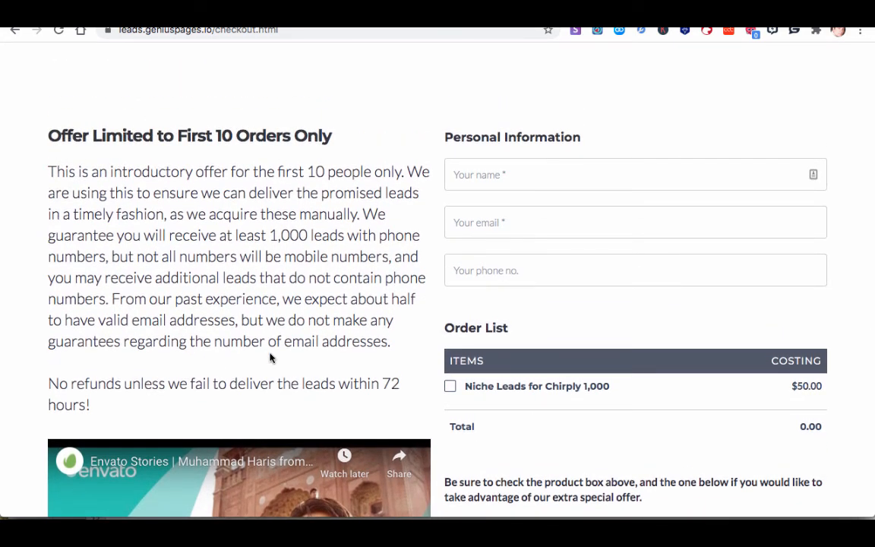
{"action": "scroll", "coordinate": [269, 355], "scroll_direction": "down", "scroll_amount": 3}
{"action": "scroll", "coordinate": [269, 357], "scroll_direction": "down", "scroll_amount": 1}
{"action": "left_click_drag", "start_coordinate": [645, 337], "coordinate": [446, 319]}
{"action": "scroll", "coordinate": [446, 319], "scroll_direction": "up", "scroll_amount": 4}
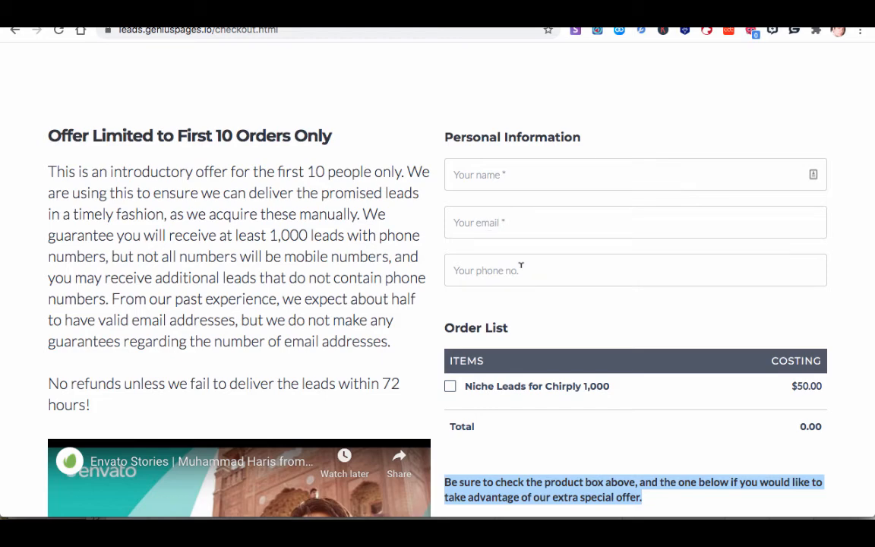
Step: Test the published checkout by selecting the Niche Leads for Chirply 1,000 product and the order bump, and submitting the order without customer or card details
{"action": "scroll", "coordinate": [521, 265], "scroll_direction": "down", "scroll_amount": 3}
{"action": "left_click", "coordinate": [450, 272]}
{"action": "scroll", "coordinate": [524, 315], "scroll_direction": "down", "scroll_amount": 3}
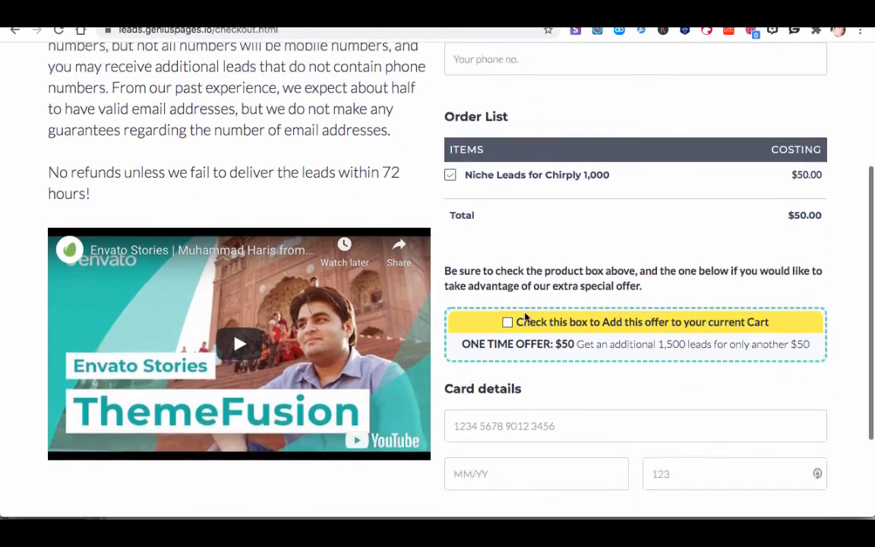
{"action": "left_click", "coordinate": [507, 319]}
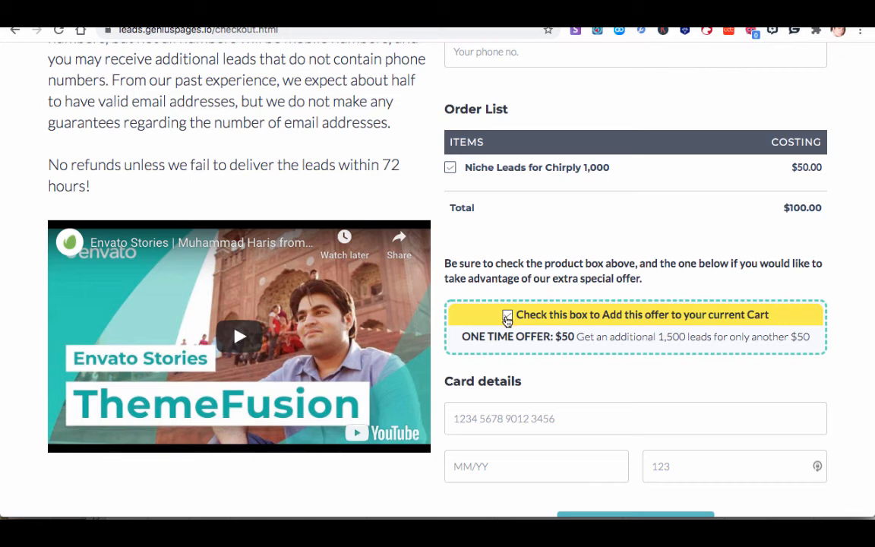
{"action": "scroll", "coordinate": [550, 364], "scroll_direction": "down", "scroll_amount": 2}
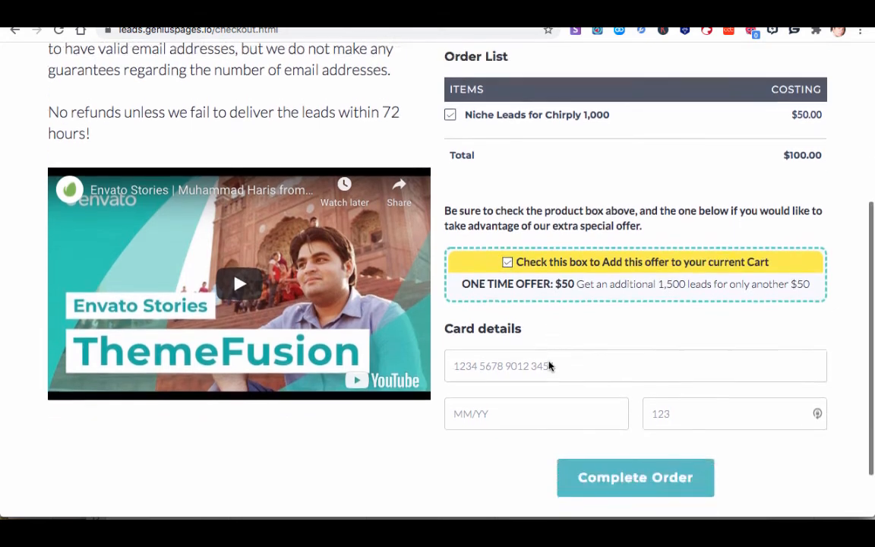
{"action": "scroll", "coordinate": [661, 253], "scroll_direction": "down", "scroll_amount": 2}
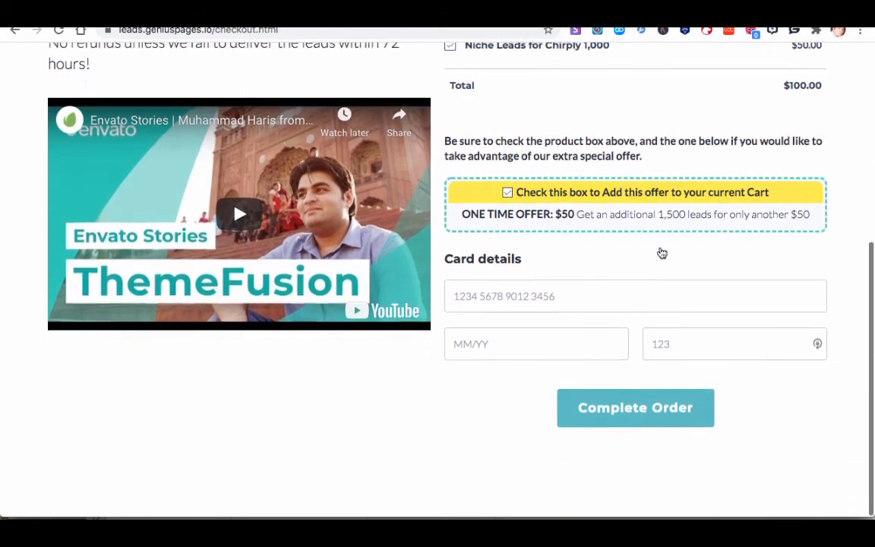
{"action": "left_click", "coordinate": [635, 414]}
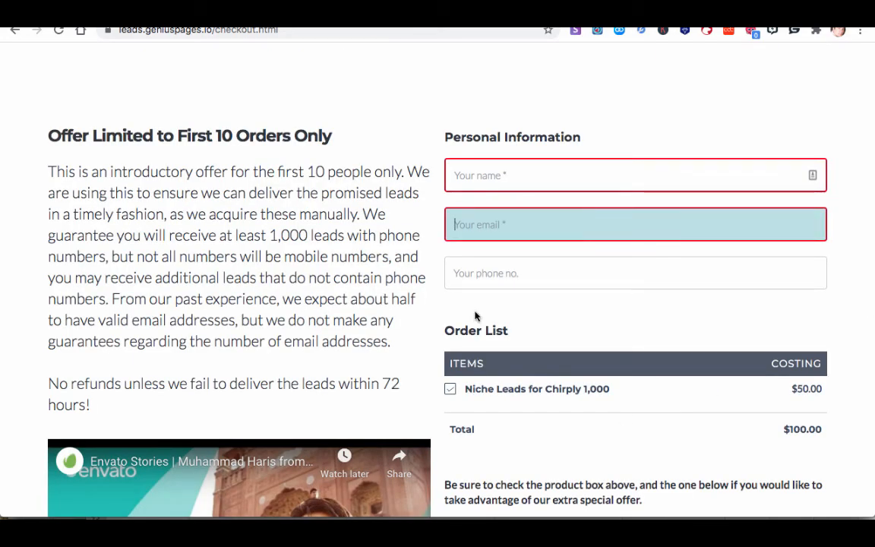
Step: Check the card details fields after the empty submission and deselect the one-time order bump offer
{"action": "scroll", "coordinate": [498, 297], "scroll_direction": "down", "scroll_amount": 5}
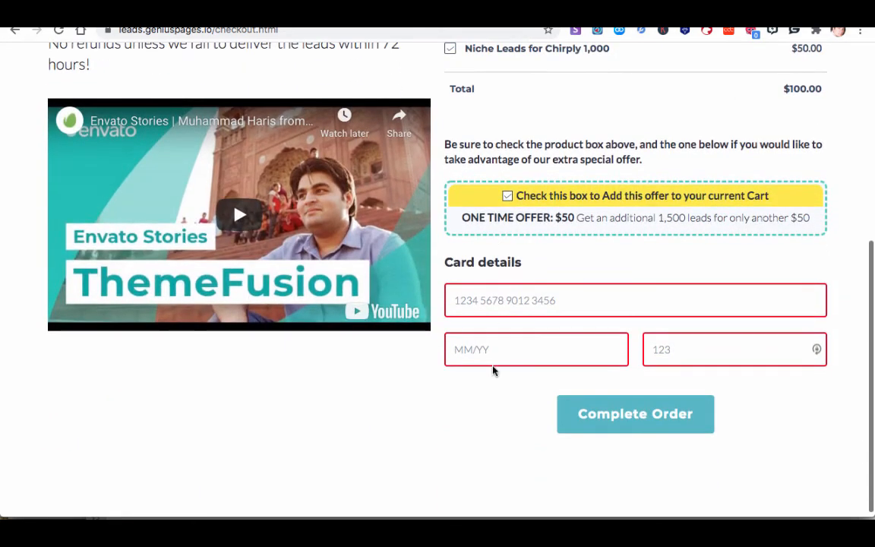
{"action": "scroll", "coordinate": [508, 413], "scroll_direction": "up", "scroll_amount": 1}
{"action": "left_click", "coordinate": [508, 195]}
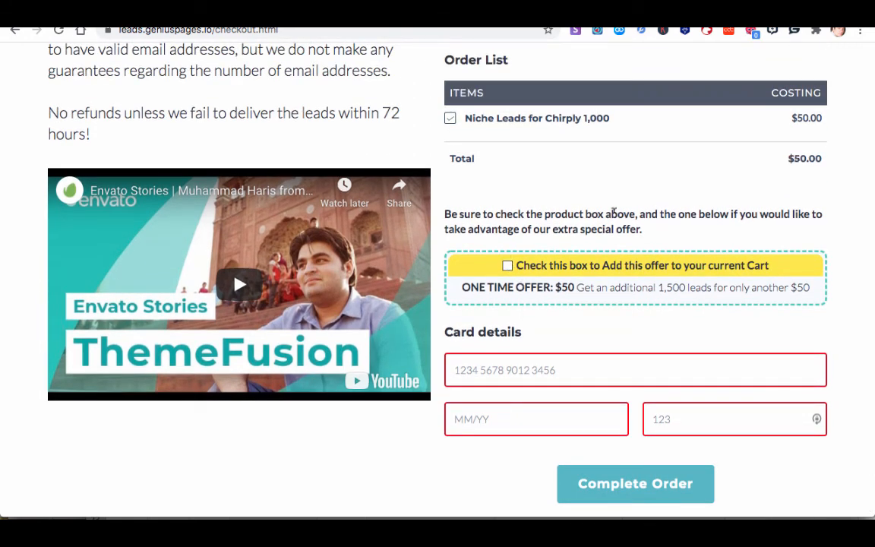
Step: Examine the checkout form from the personal information fields through the order list and order bump to the card details
{"action": "scroll", "coordinate": [614, 215], "scroll_direction": "up", "scroll_amount": 2}
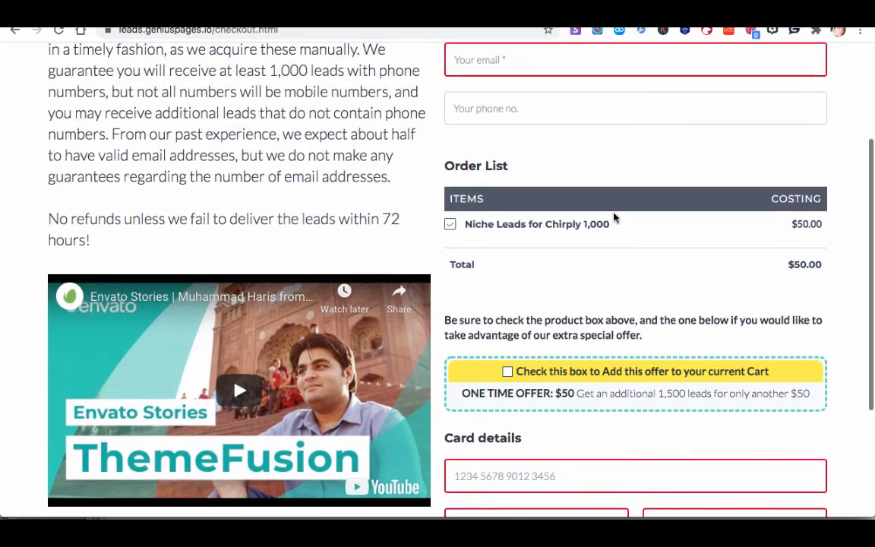
{"action": "scroll", "coordinate": [614, 218], "scroll_direction": "up", "scroll_amount": 1}
{"action": "scroll", "coordinate": [613, 218], "scroll_direction": "up", "scroll_amount": 1}
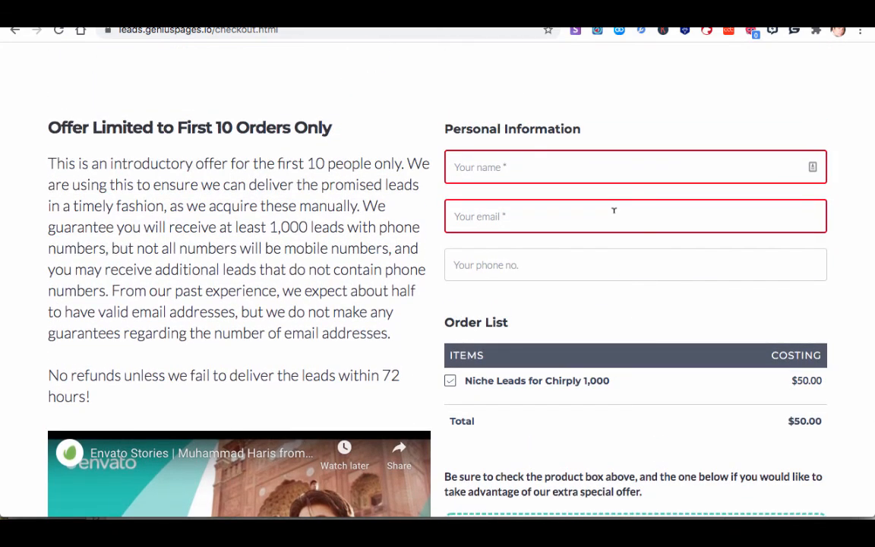
{"action": "scroll", "coordinate": [554, 283], "scroll_direction": "up", "scroll_amount": 1}
{"action": "scroll", "coordinate": [553, 280], "scroll_direction": "down", "scroll_amount": 2}
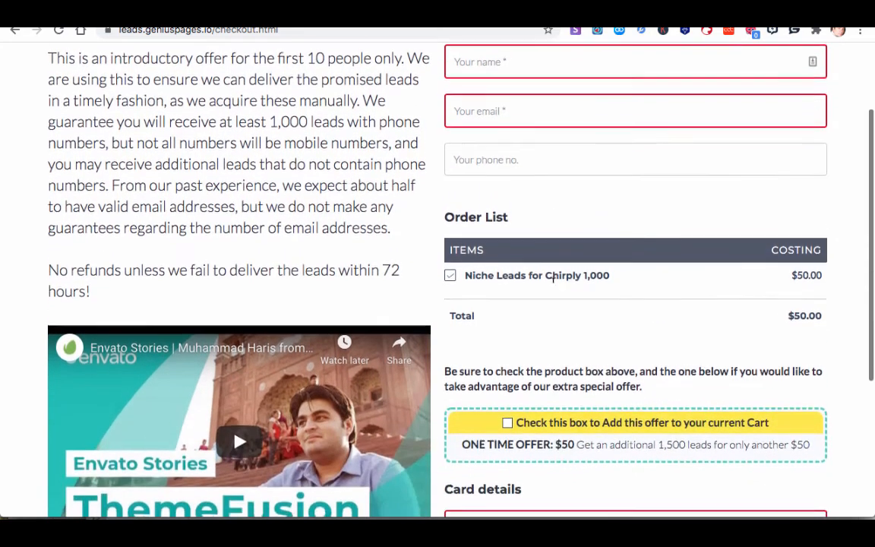
{"action": "scroll", "coordinate": [553, 287], "scroll_direction": "up", "scroll_amount": 2}
{"action": "scroll", "coordinate": [553, 287], "scroll_direction": "up", "scroll_amount": 1}
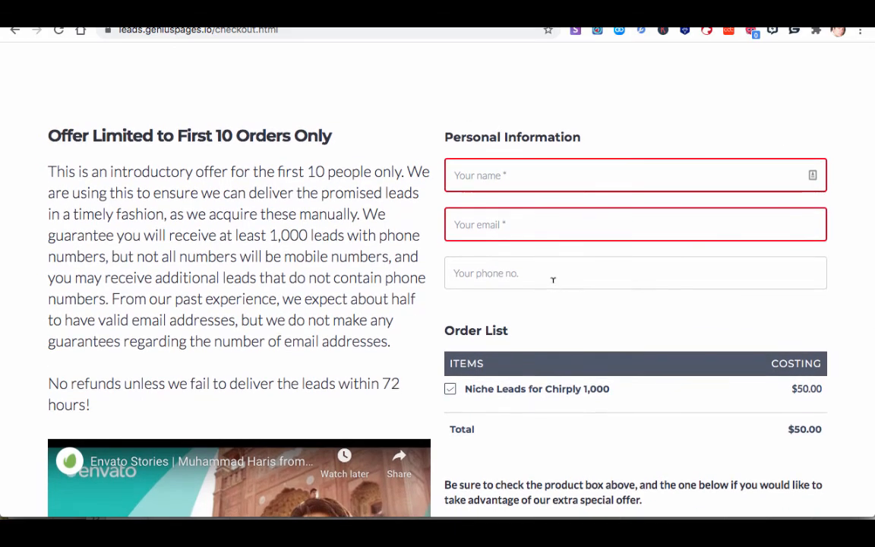
{"action": "scroll", "coordinate": [553, 280], "scroll_direction": "down", "scroll_amount": 5}
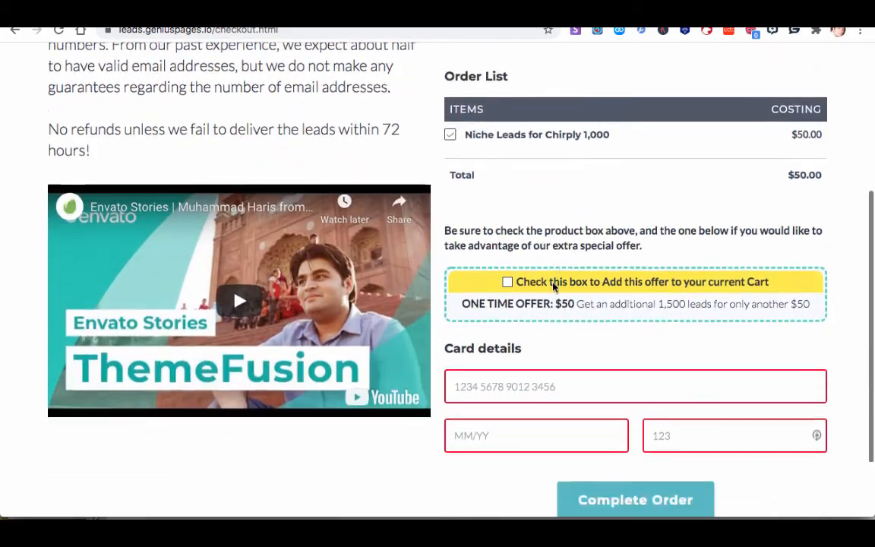
{"action": "scroll", "coordinate": [553, 279], "scroll_direction": "up", "scroll_amount": 5}
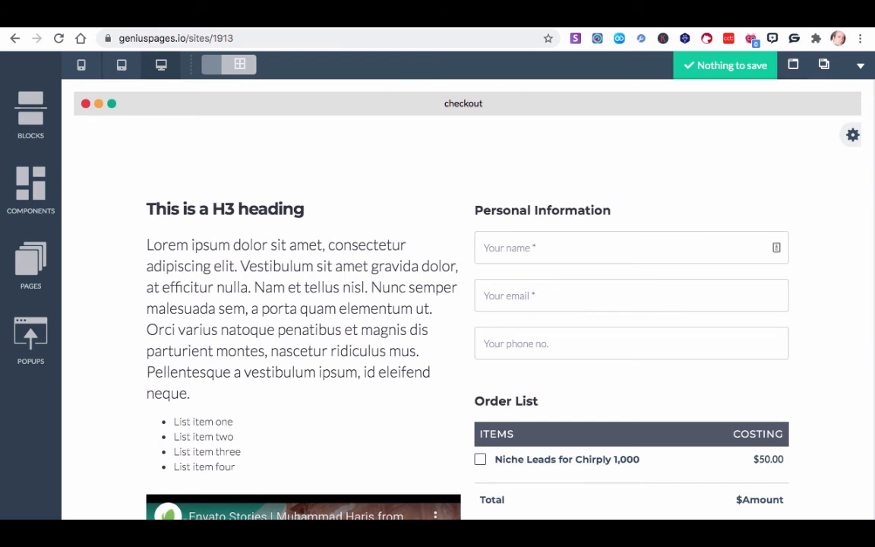
Step: Open the published leads.geniuspages.io/checkout.html page in the browser and examine its placeholder text, video, order list and order bump
{"action": "key", "text": "ctrl+t"}
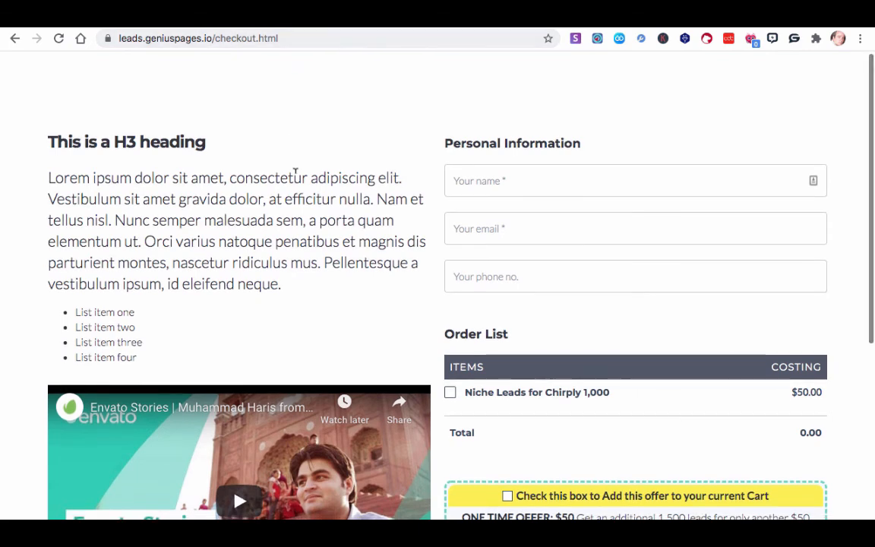
{"action": "scroll", "coordinate": [296, 172], "scroll_direction": "down", "scroll_amount": 2}
{"action": "scroll", "coordinate": [296, 171], "scroll_direction": "up", "scroll_amount": 2}
{"action": "scroll", "coordinate": [295, 170], "scroll_direction": "down", "scroll_amount": 1}
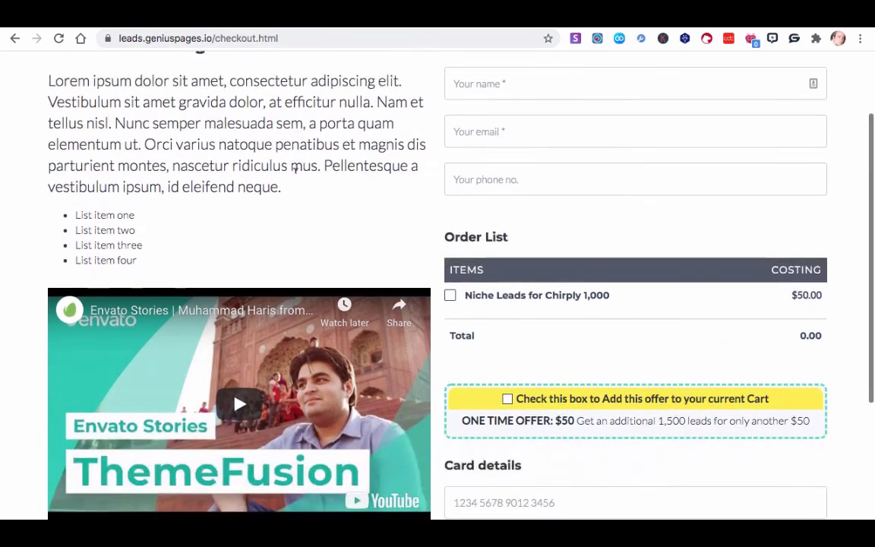
{"action": "scroll", "coordinate": [531, 123], "scroll_direction": "up", "scroll_amount": 1}
{"action": "scroll", "coordinate": [532, 123], "scroll_direction": "down", "scroll_amount": 1}
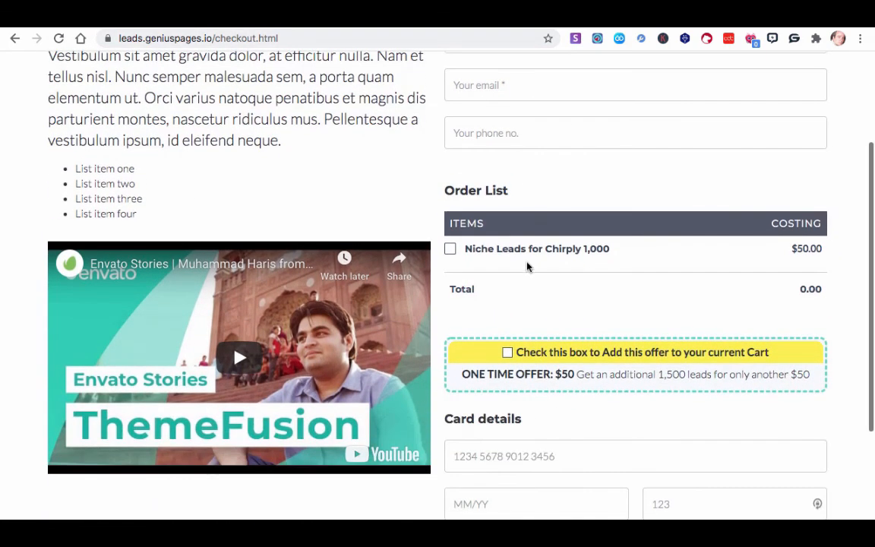
{"action": "scroll", "coordinate": [528, 267], "scroll_direction": "down", "scroll_amount": 1}
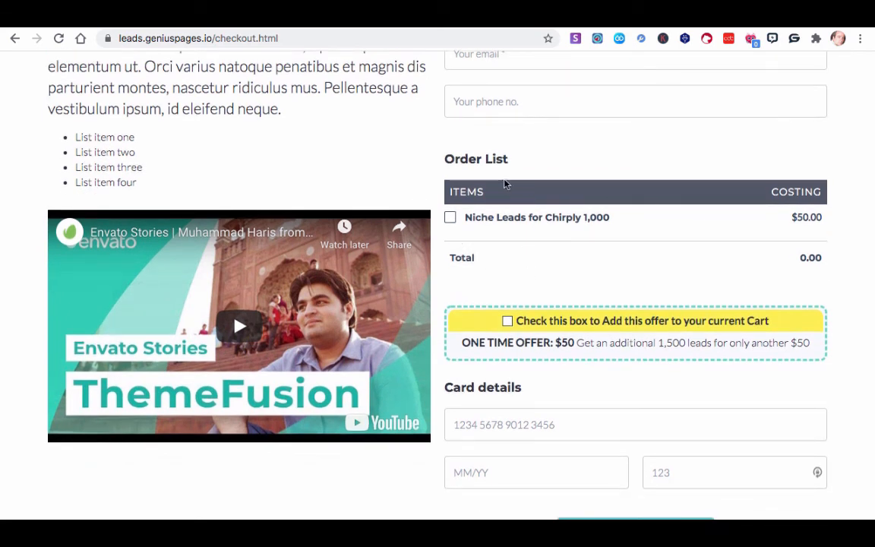
Step: Add the 1,000-lead product and the one-time offer to the order on the placeholder-text checkout and try completing it with all fields blank
{"action": "left_click", "coordinate": [449, 219]}
{"action": "left_click", "coordinate": [508, 321]}
{"action": "scroll", "coordinate": [722, 276], "scroll_direction": "down", "scroll_amount": 3}
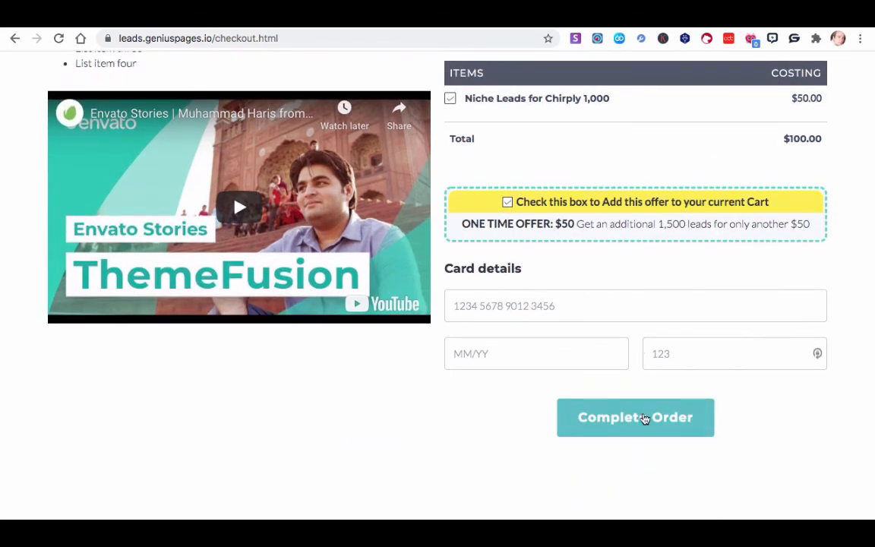
{"action": "left_click", "coordinate": [643, 419]}
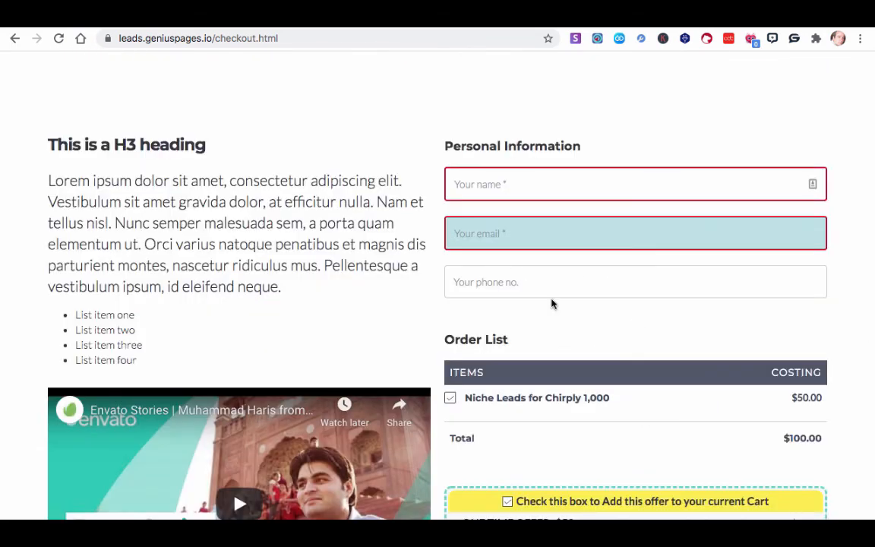
Step: Examine the required fields and order total on the published checkout, and return to the checkout page in the site editor to look over its layout
{"action": "scroll", "coordinate": [552, 304], "scroll_direction": "down", "scroll_amount": 5}
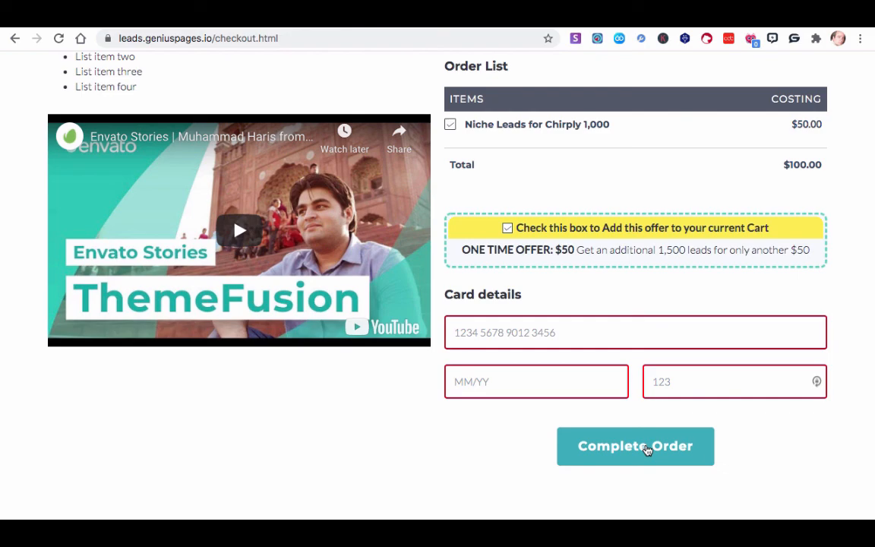
{"action": "scroll", "coordinate": [647, 293], "scroll_direction": "up", "scroll_amount": 5}
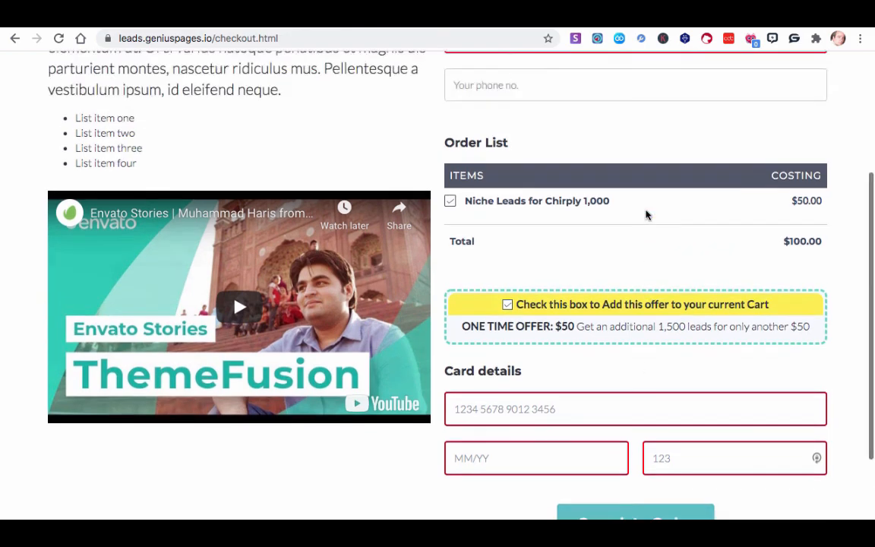
{"action": "scroll", "coordinate": [647, 215], "scroll_direction": "down", "scroll_amount": 3}
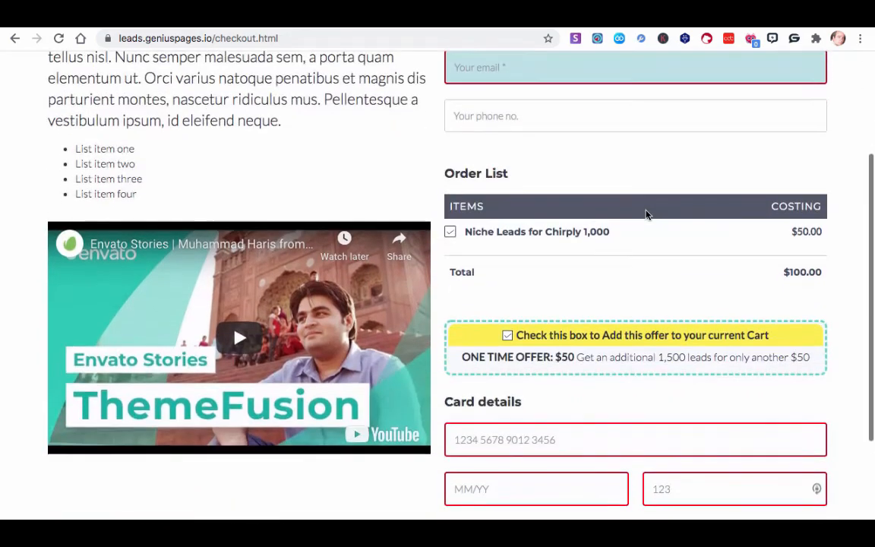
{"action": "scroll", "coordinate": [646, 215], "scroll_direction": "up", "scroll_amount": 3}
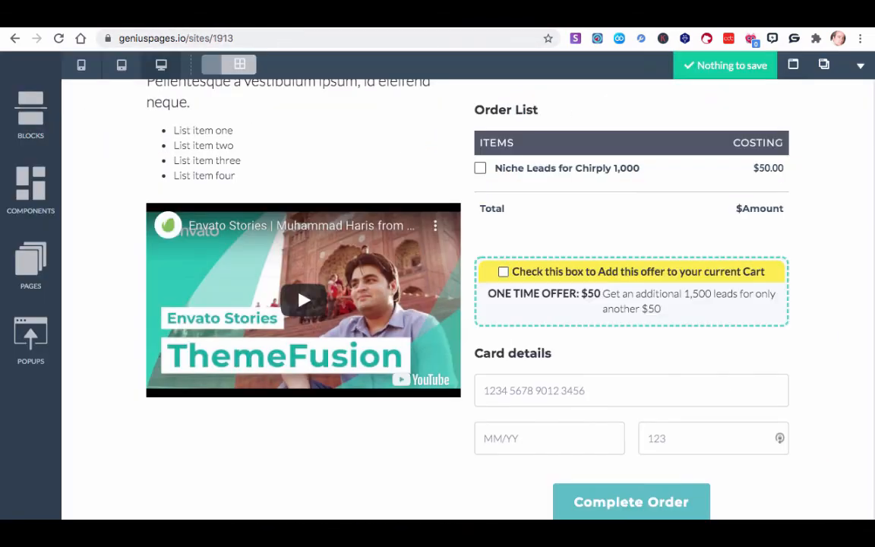
{"action": "scroll", "coordinate": [492, 231], "scroll_direction": "up", "scroll_amount": 5}
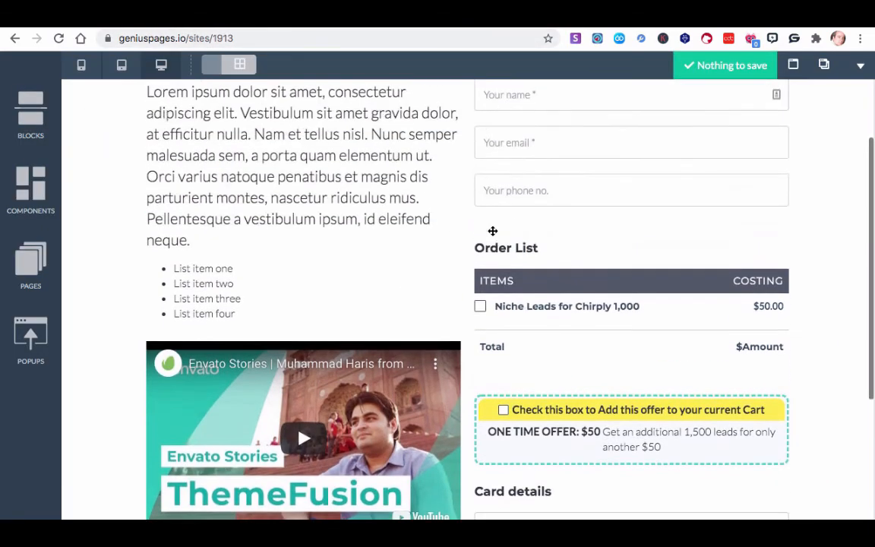
{"action": "scroll", "coordinate": [492, 230], "scroll_direction": "down", "scroll_amount": 5}
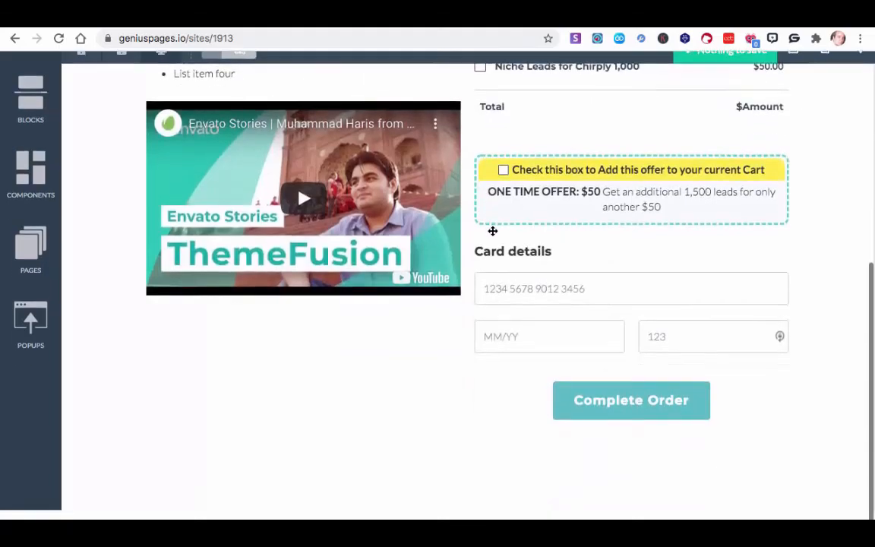